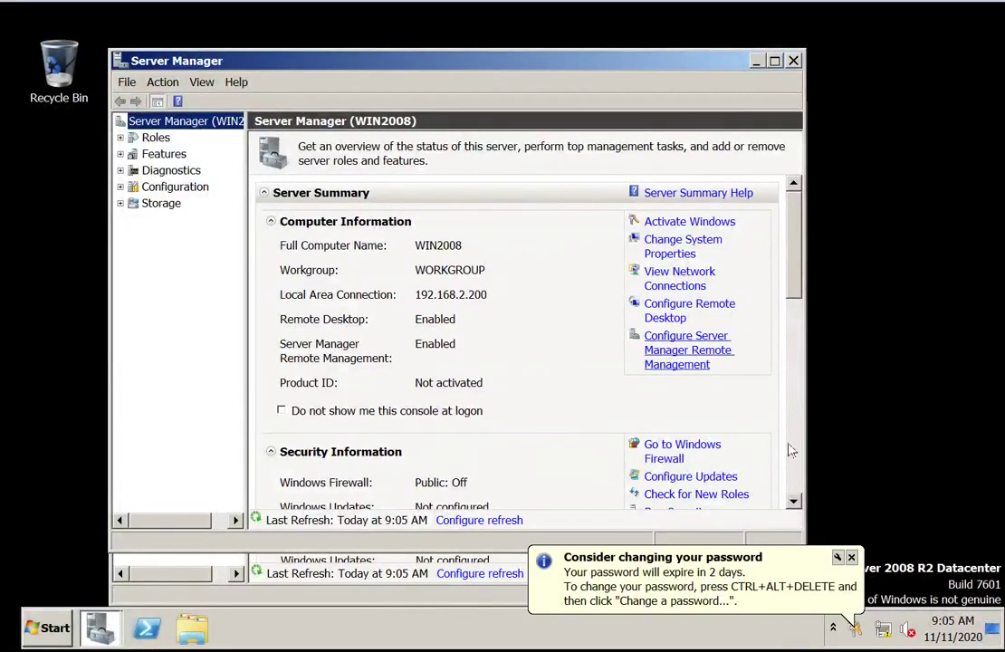
# Dismiss the password expiry notice and reposition Server Manager to show the Roles and Features summaries.
pyautogui.click(852, 557)
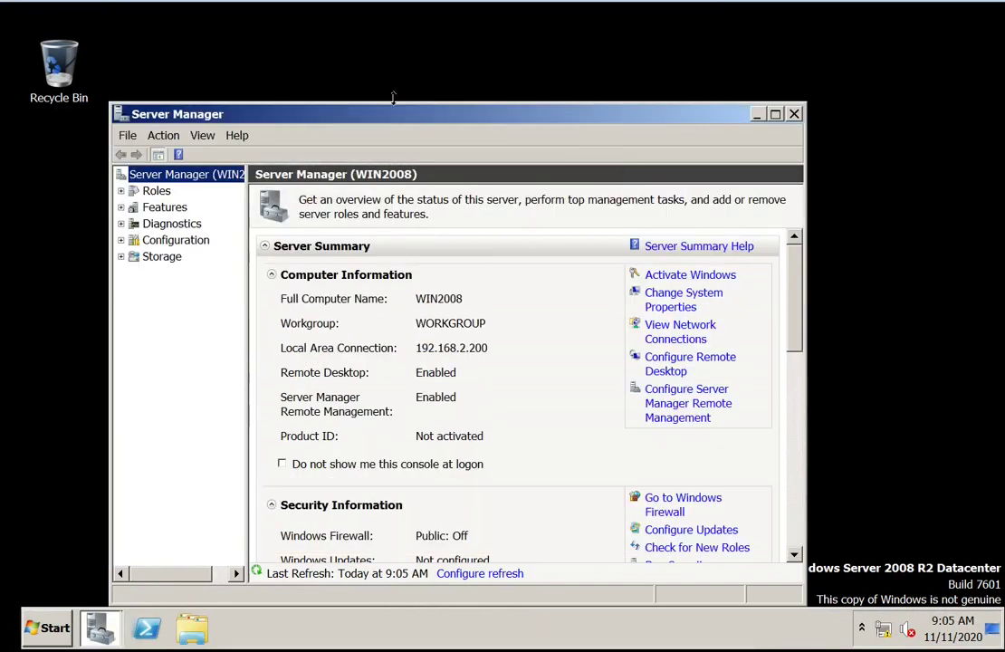
pyautogui.moveTo(397, 113); pyautogui.dragTo(422, 68)
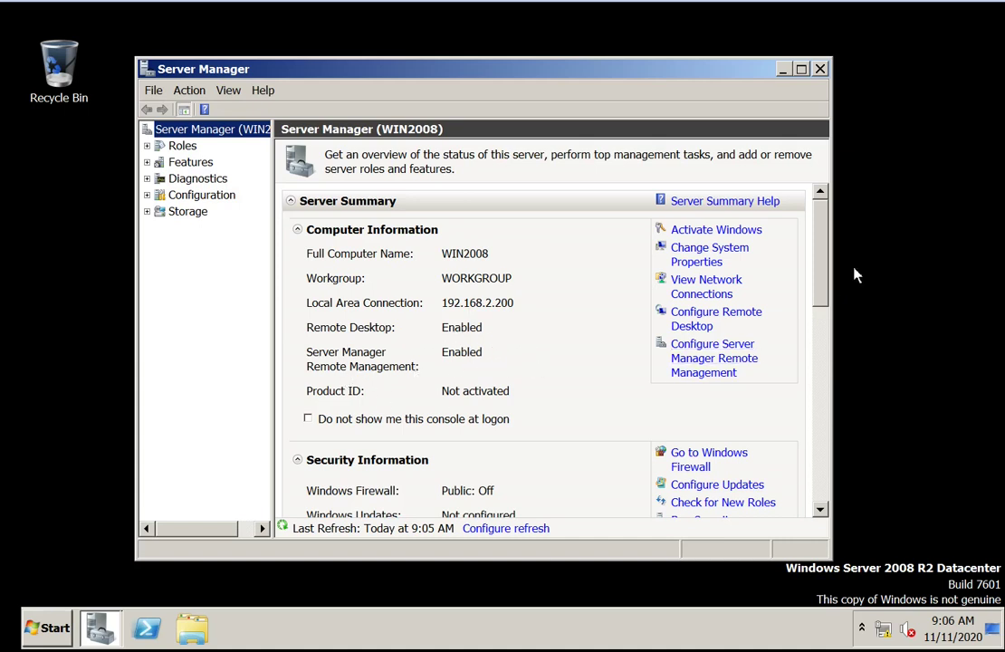
pyautogui.moveTo(818, 272); pyautogui.dragTo(820, 403)
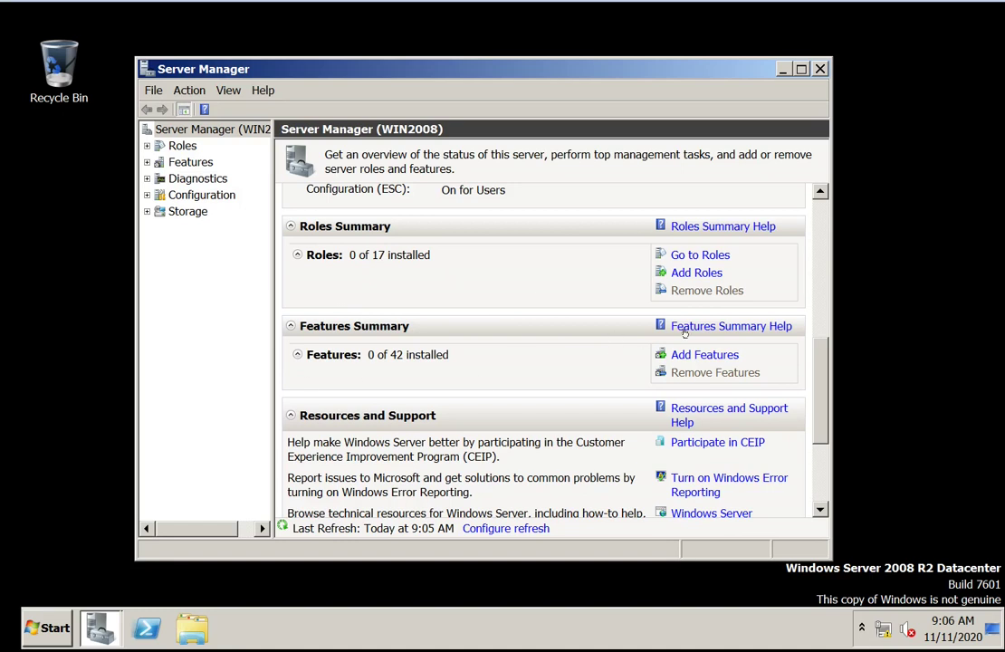
pyautogui.click(50, 634)
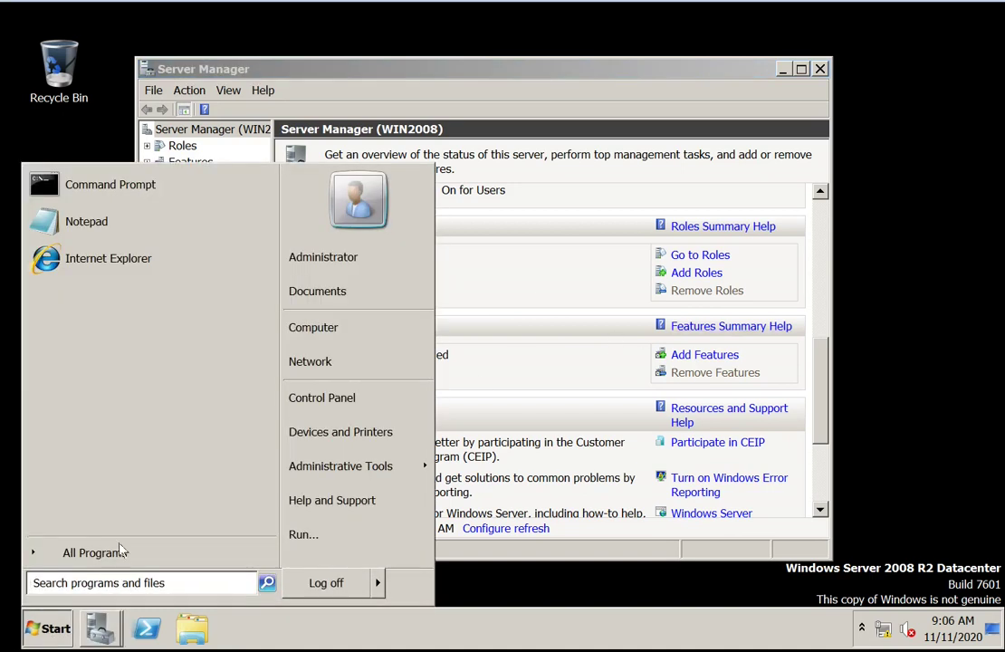
pyautogui.click(118, 551)
pyautogui.click(97, 243)
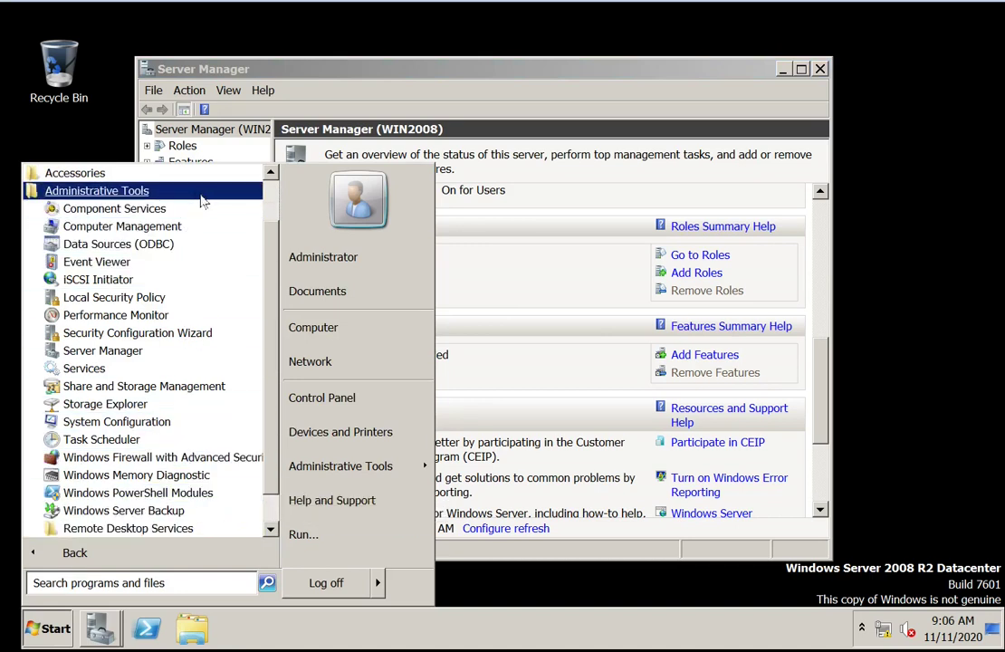
pyautogui.click(425, 75)
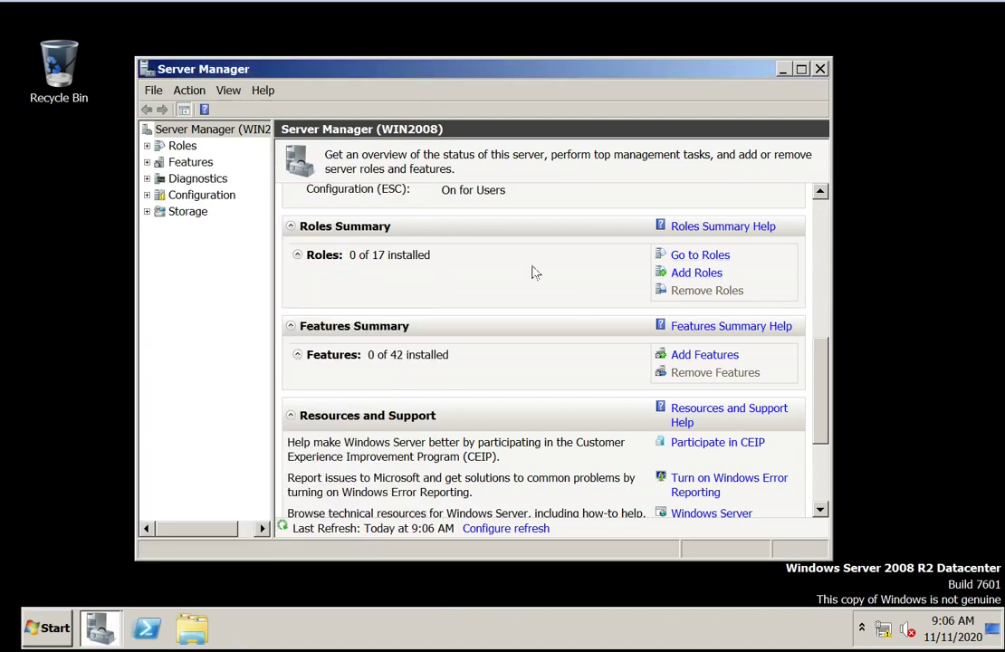
# In Add Roles Wizard, select Active Directory Domain Services with its required .NET Framework 3.5.1 features.
pyautogui.click(696, 275)
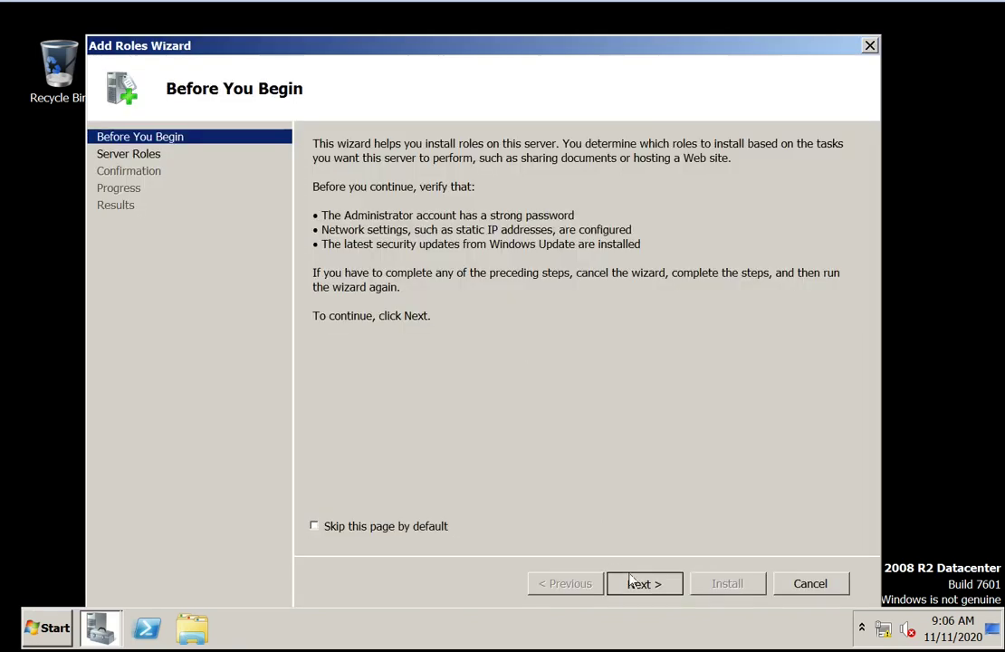
pyautogui.click(636, 583)
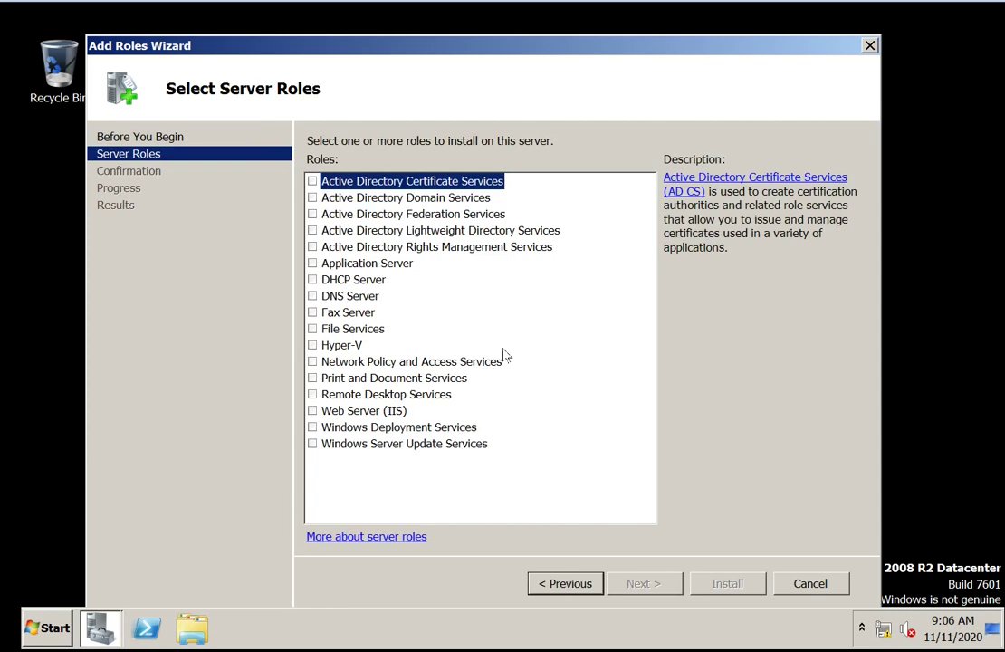
pyautogui.click(312, 195)
pyautogui.click(313, 197)
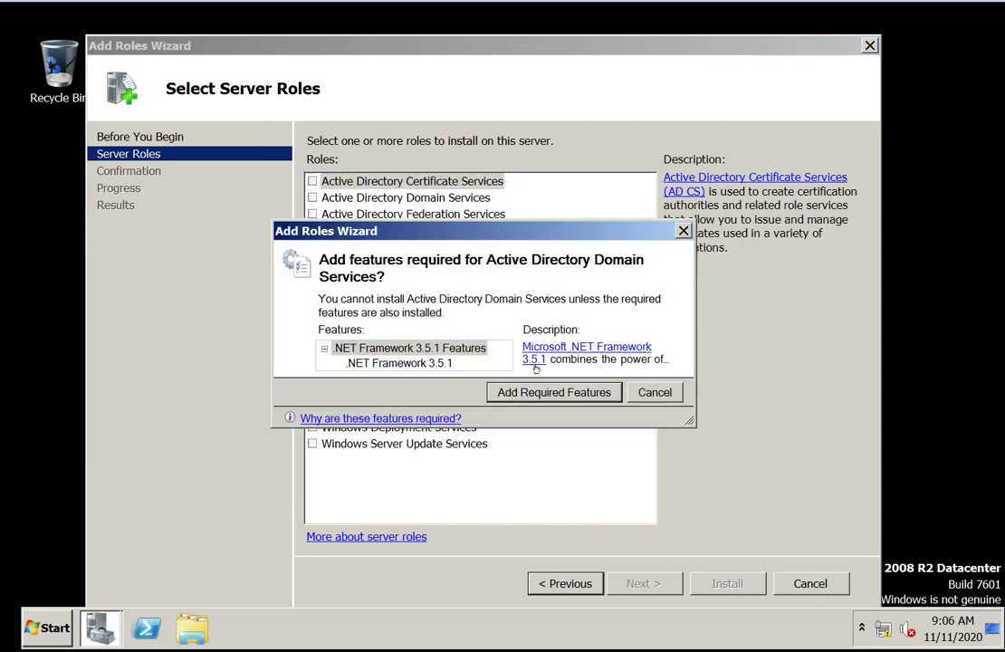
pyautogui.click(593, 394)
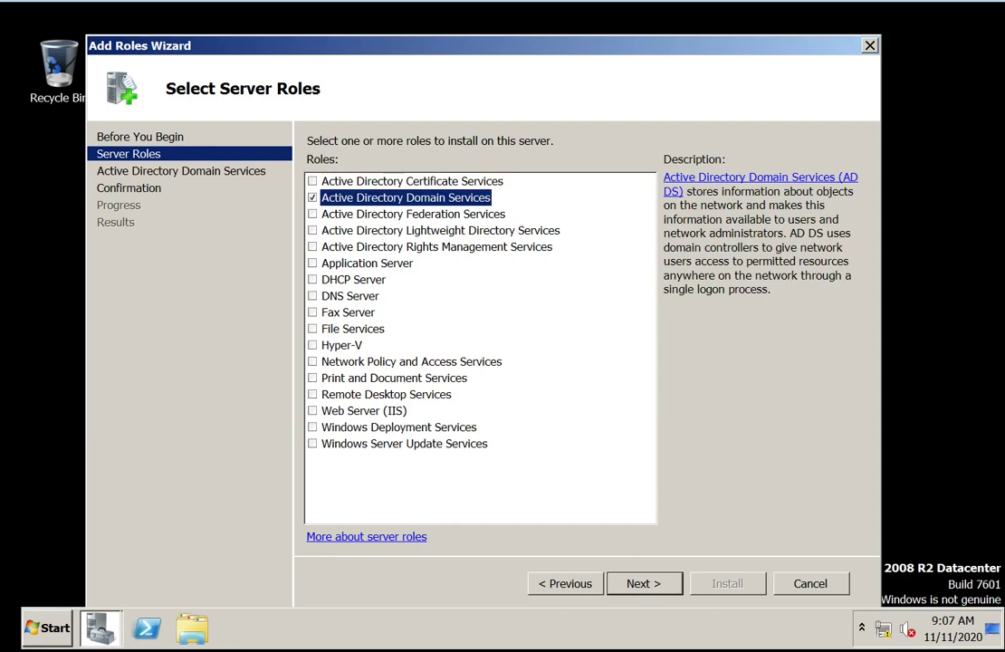
# Advance past the AD DS introduction to the confirmation page and start the installation.
pyautogui.click(633, 581)
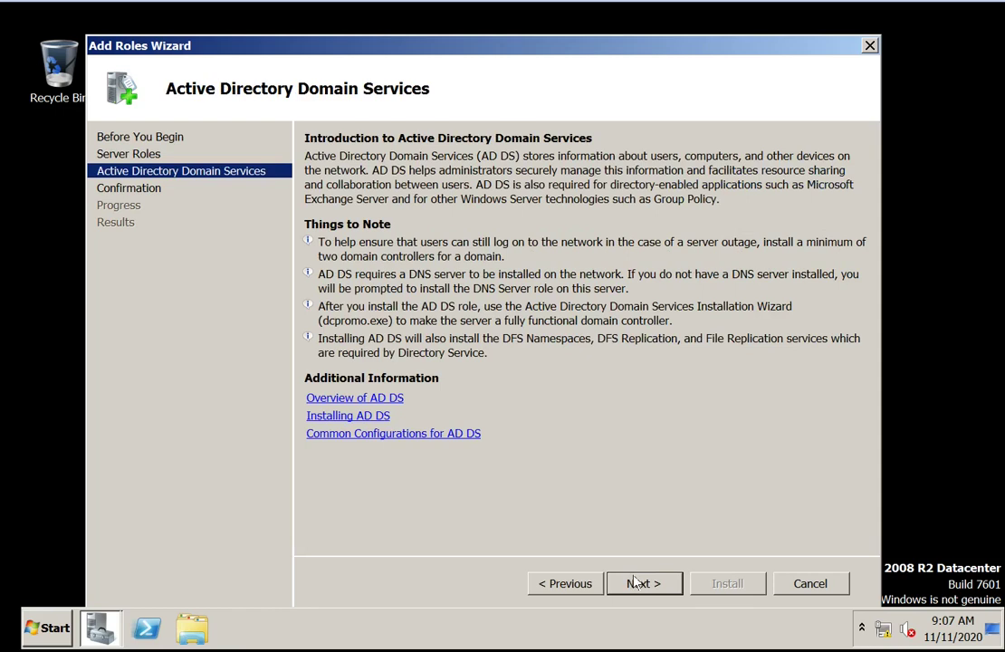
pyautogui.click(639, 583)
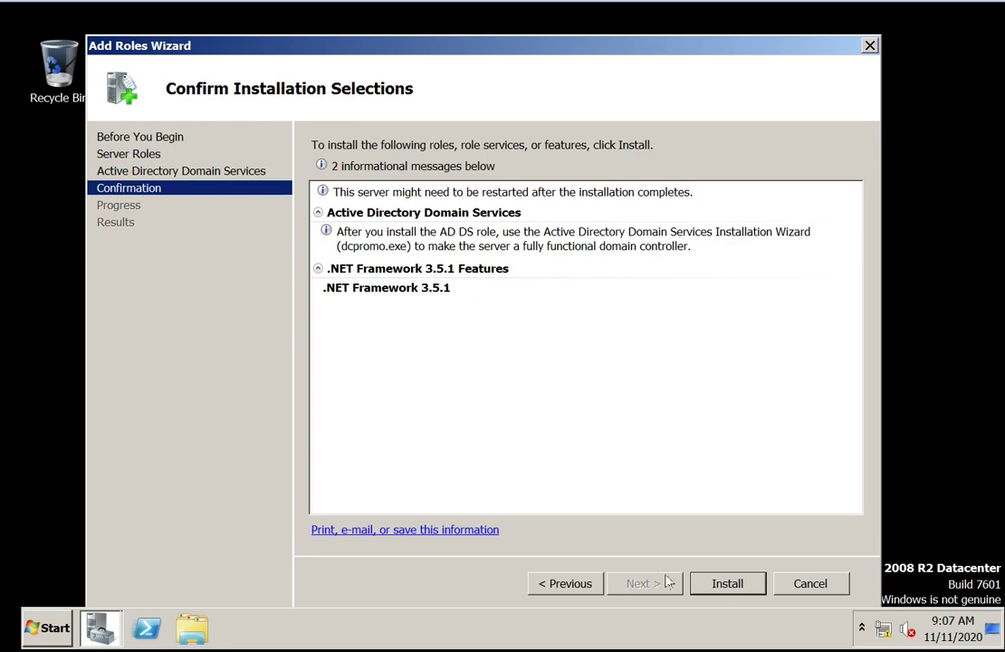
pyautogui.click(727, 585)
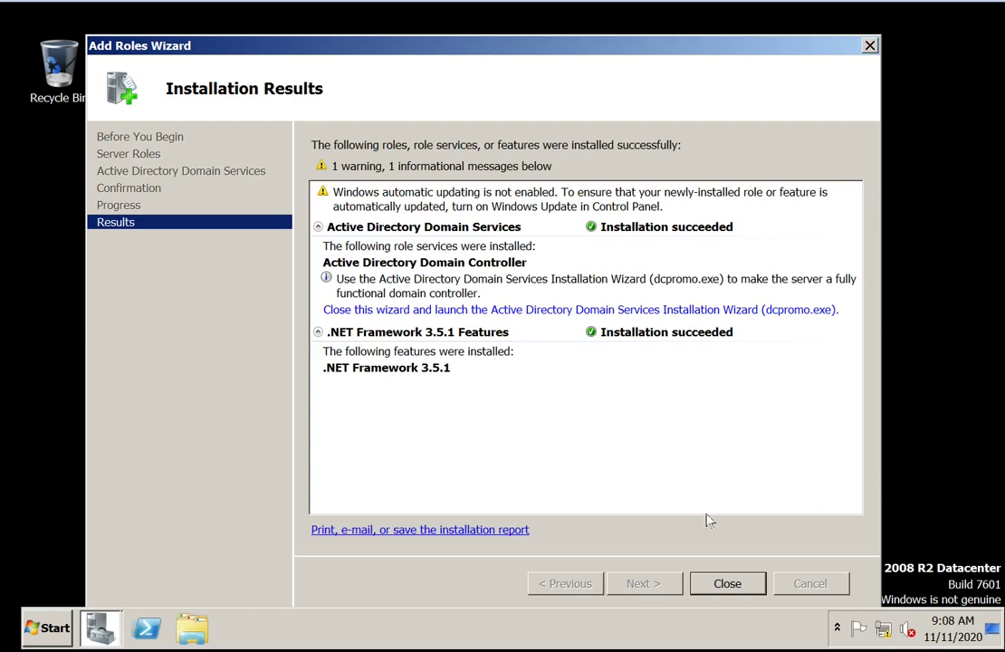
# Close the Add Roles Wizard once AD DS and .NET Framework 3.5.1 install successfully.
pyautogui.click(715, 587)
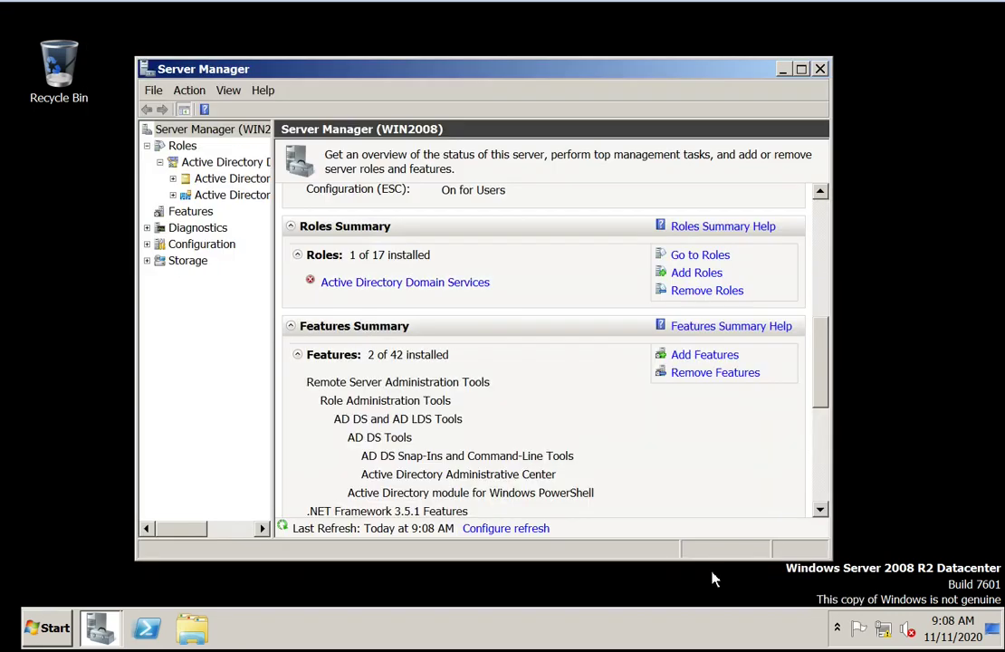
# Launch the domain controller promotion wizard by running dcpromo from the Start menu's Run dialog.
pyautogui.scroll(-2, 543, 417)
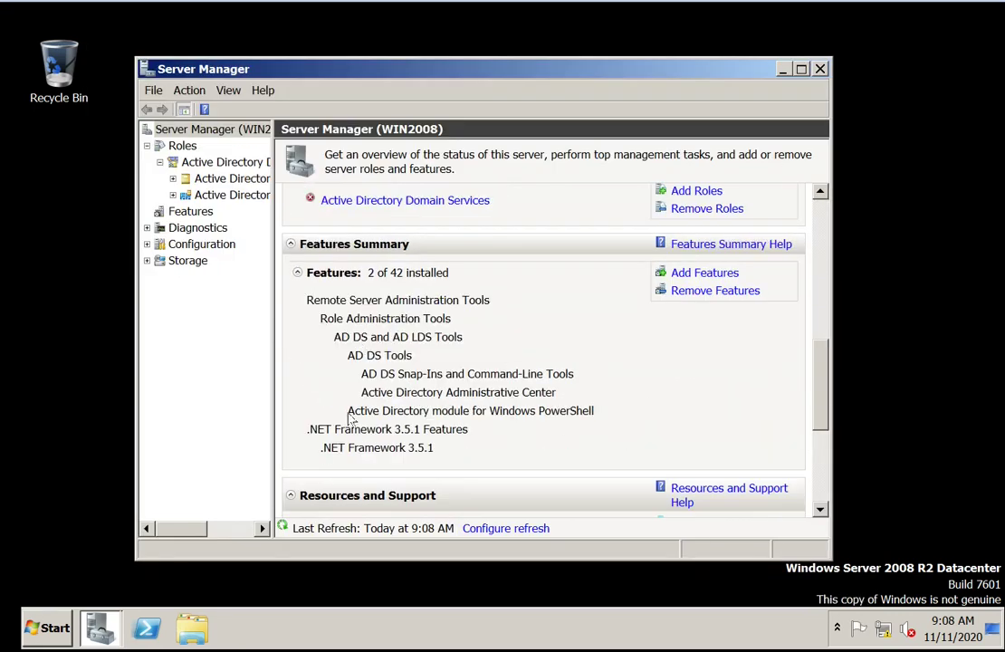
pyautogui.scroll(-2, 443, 380)
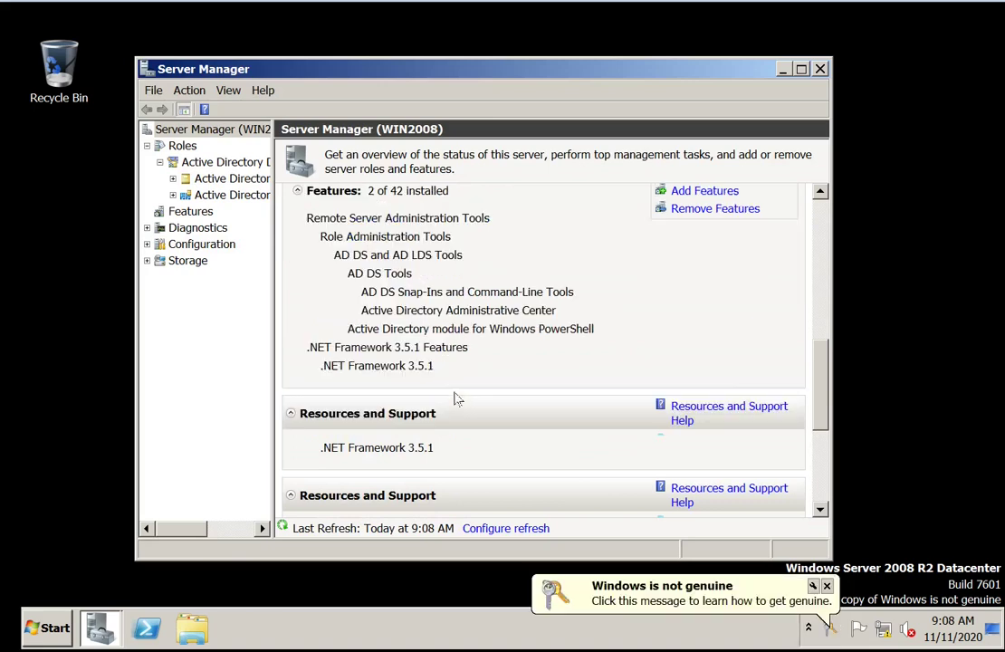
pyautogui.scroll(2, 457, 399)
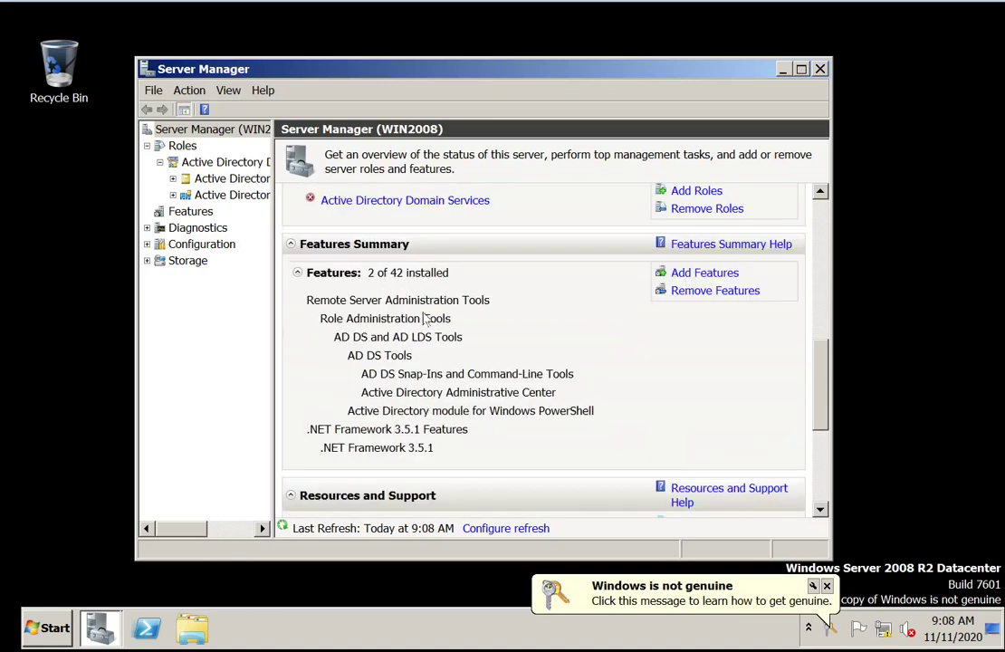
pyautogui.scroll(4, 372, 275)
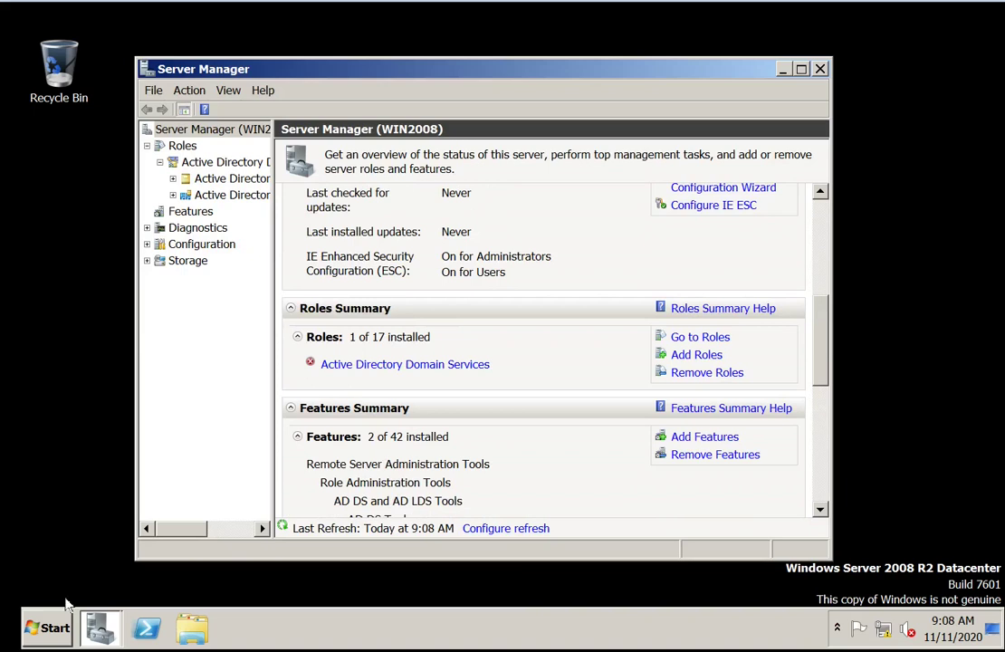
pyautogui.click(56, 627)
pyautogui.click(384, 529)
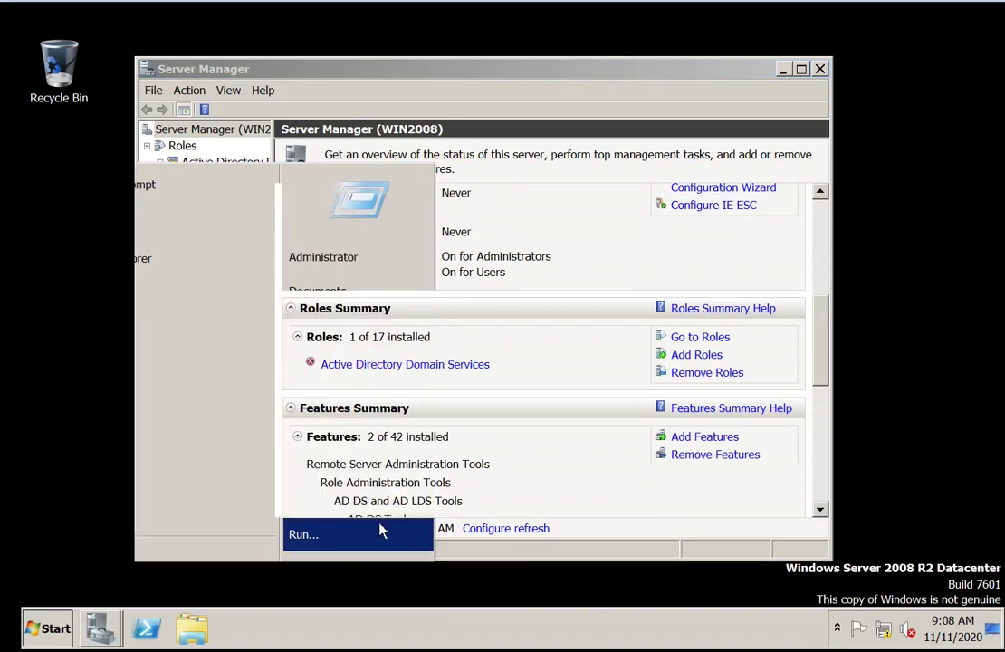
pyautogui.write('dcp')
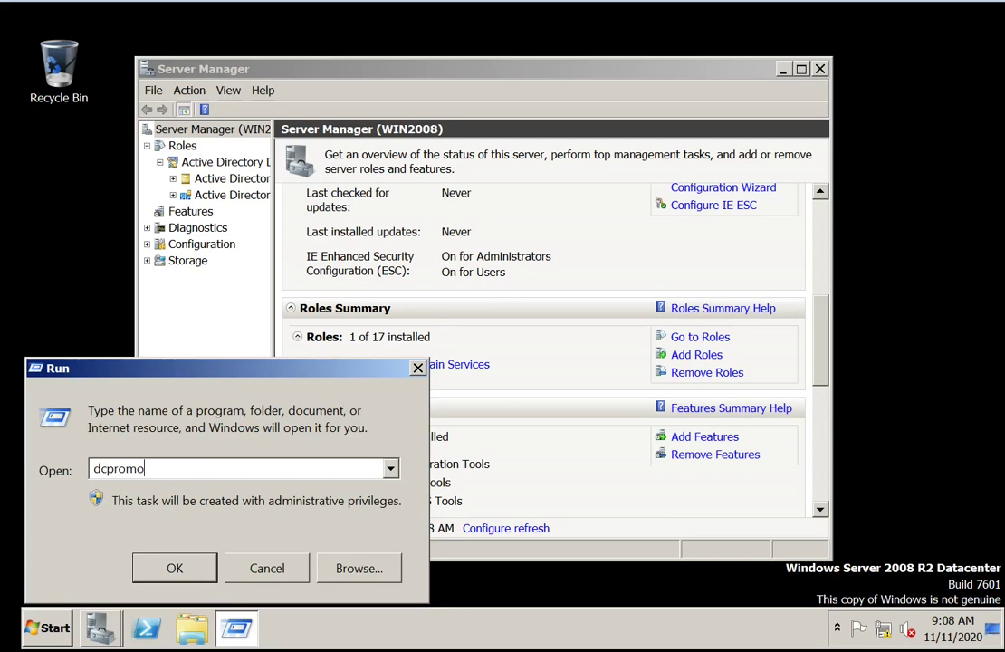
pyautogui.write('romo')
pyautogui.press('Return')
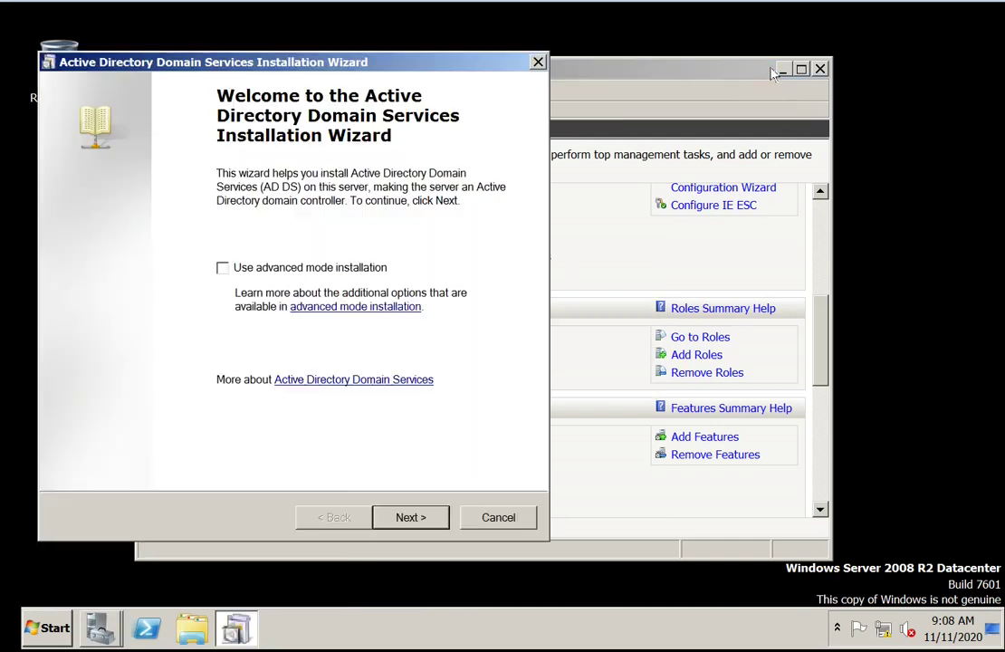
# Minimize Server Manager, reposition the installation wizard, and continue past its welcome page.
pyautogui.click(775, 71)
pyautogui.click(783, 69)
pyautogui.moveTo(386, 61); pyautogui.dragTo(495, 61)
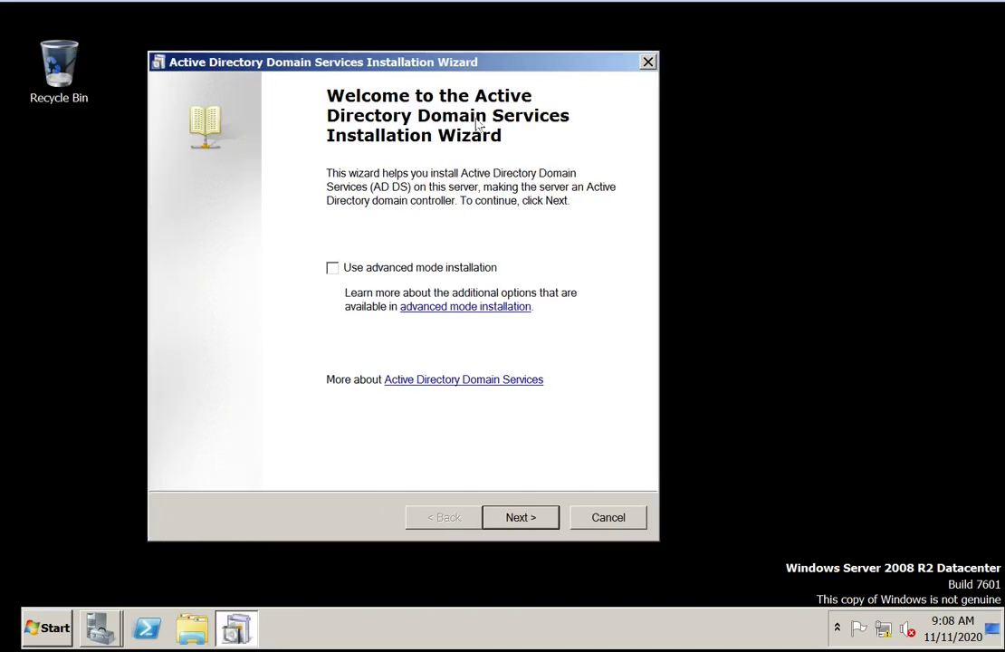
pyautogui.click(500, 523)
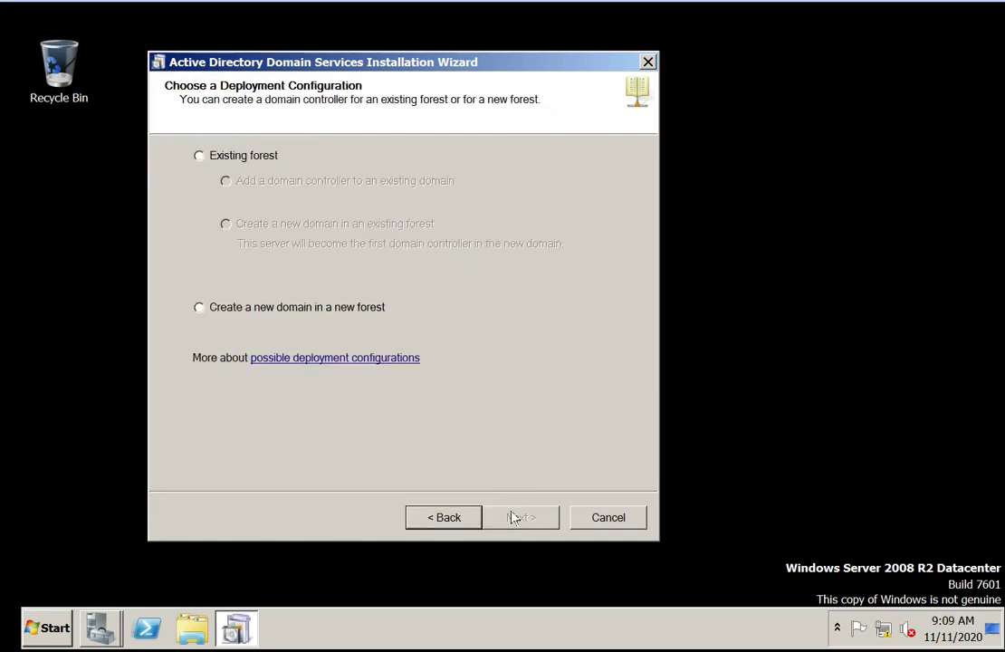
# Choose 'Create a new domain in a new forest' as the deployment configuration.
pyautogui.click(201, 310)
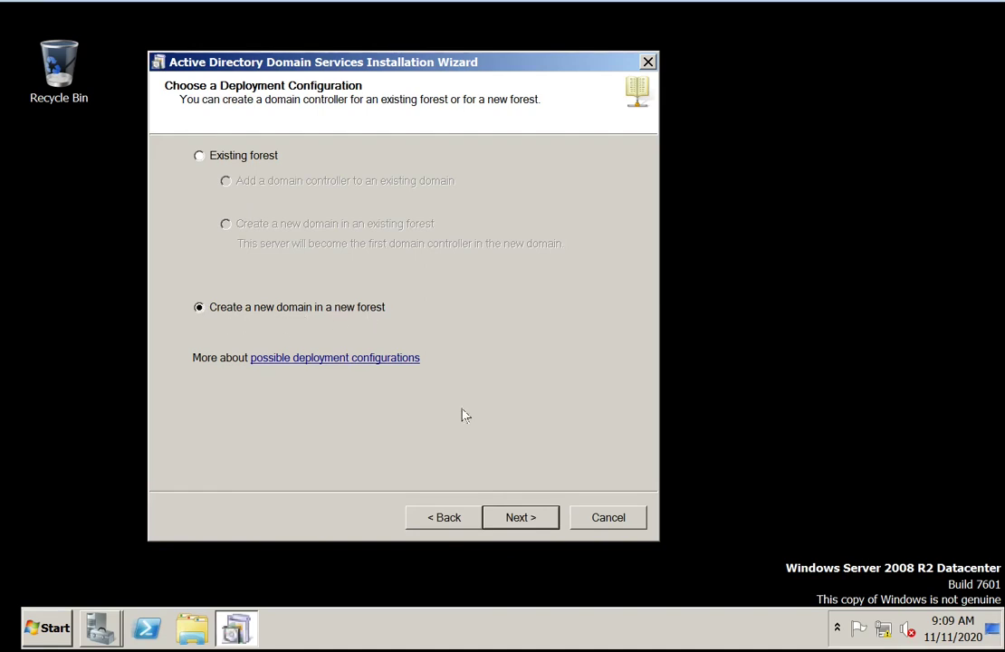
pyautogui.click(520, 517)
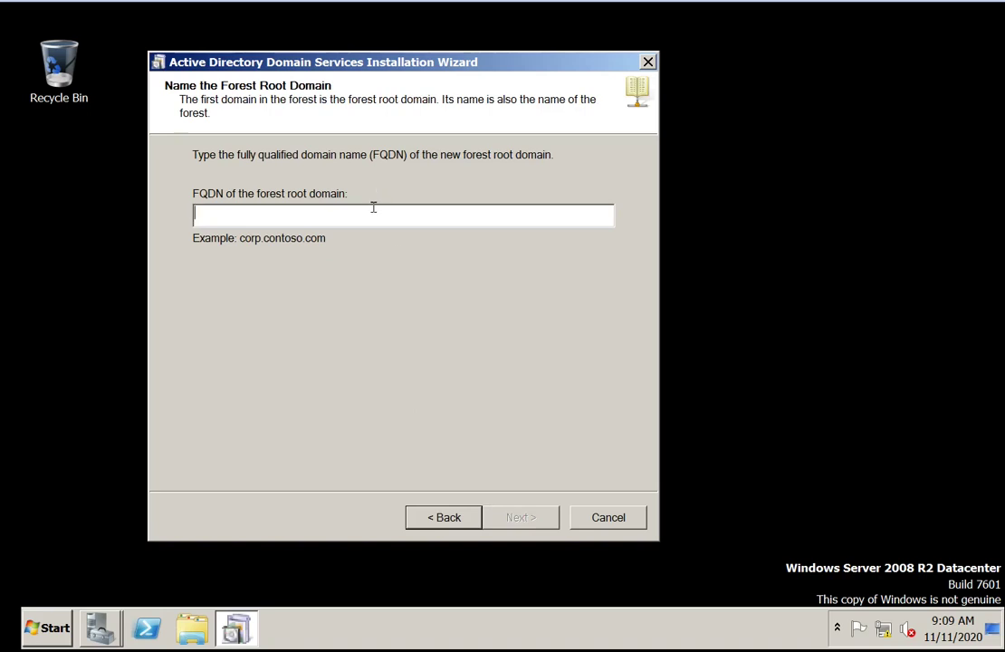
# Enter kirandomain.com as the forest root domain FQDN, correcting the typo before continuing.
pyautogui.write('kiran')
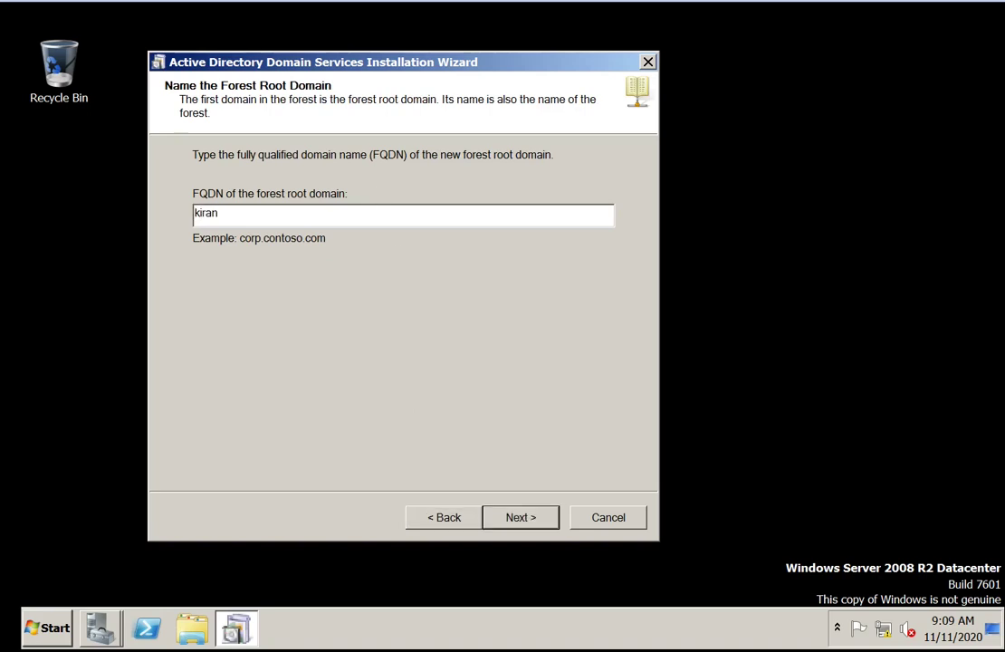
pyautogui.write('domain.cocm')
pyautogui.press('Left')
pyautogui.press('BackSpace')
pyautogui.click(528, 522)
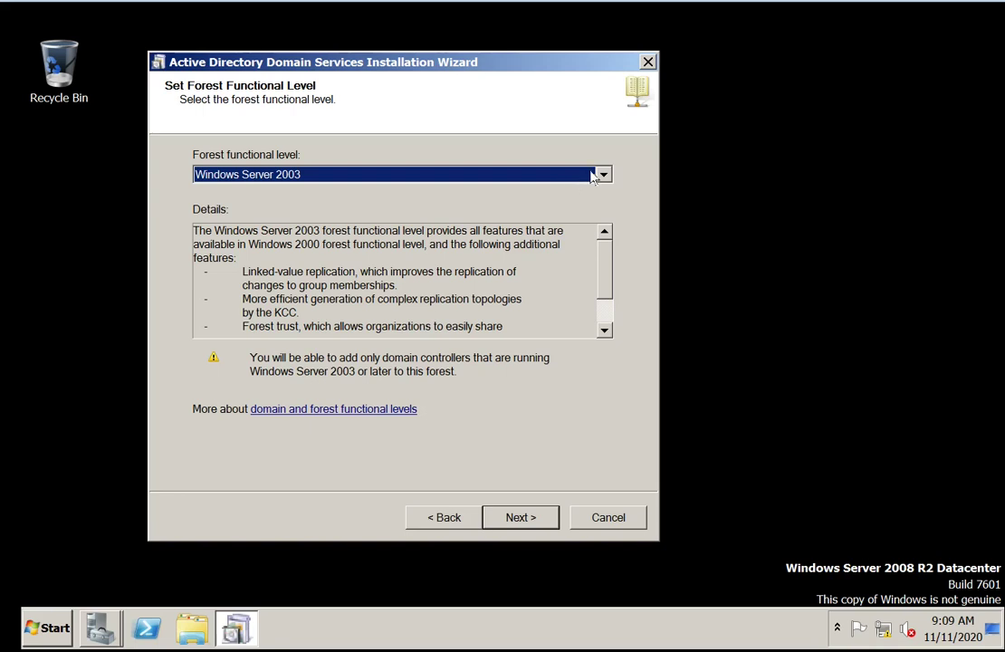
# Keep Windows Server 2003 as both the forest and domain functional levels.
pyautogui.click(594, 176)
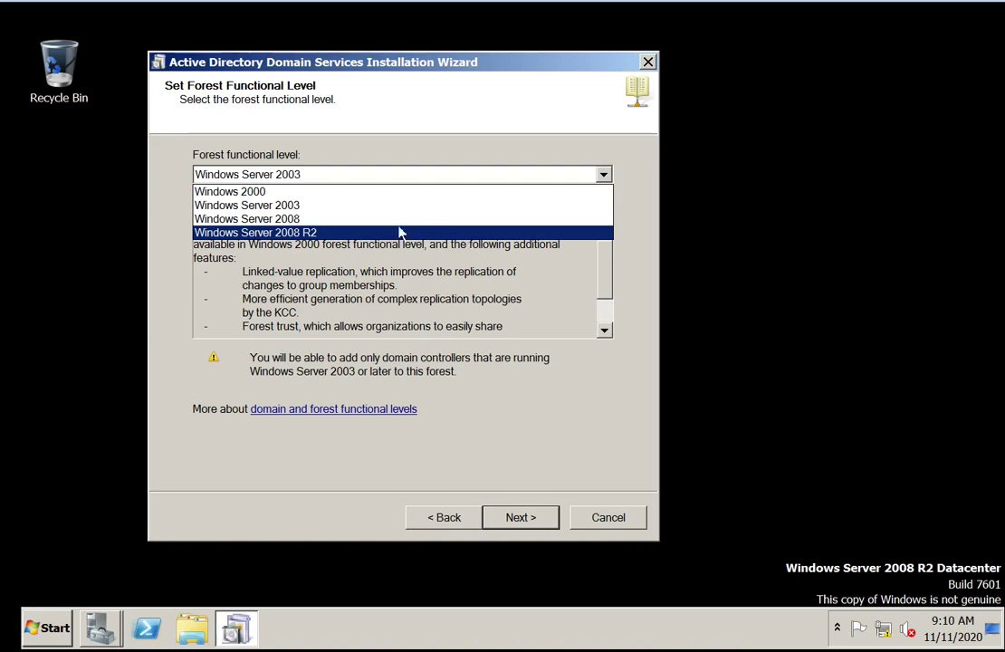
pyautogui.click(272, 206)
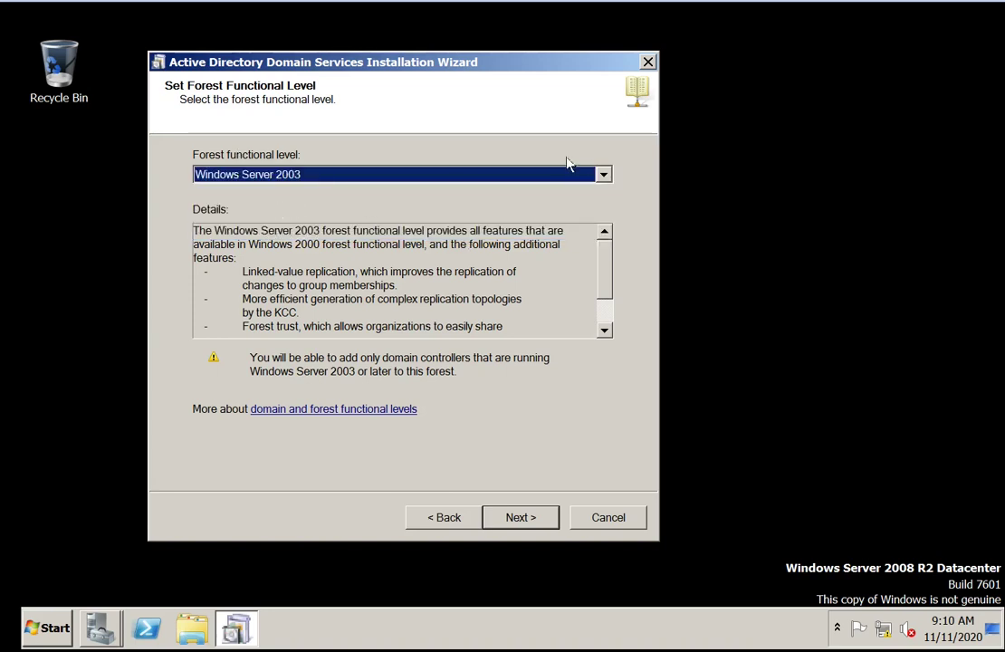
pyautogui.click(518, 517)
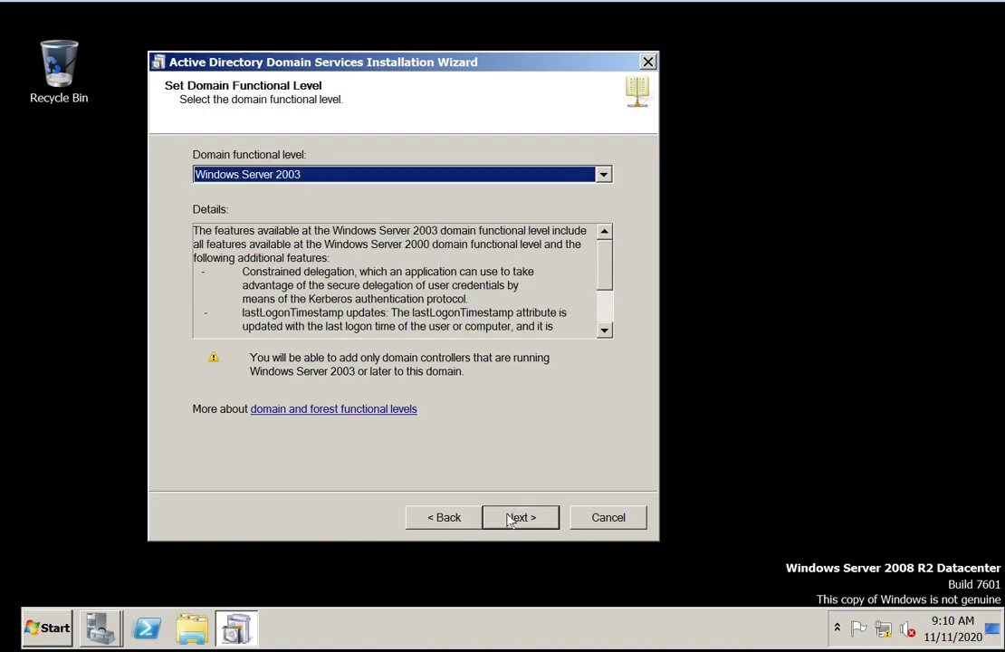
pyautogui.click(513, 520)
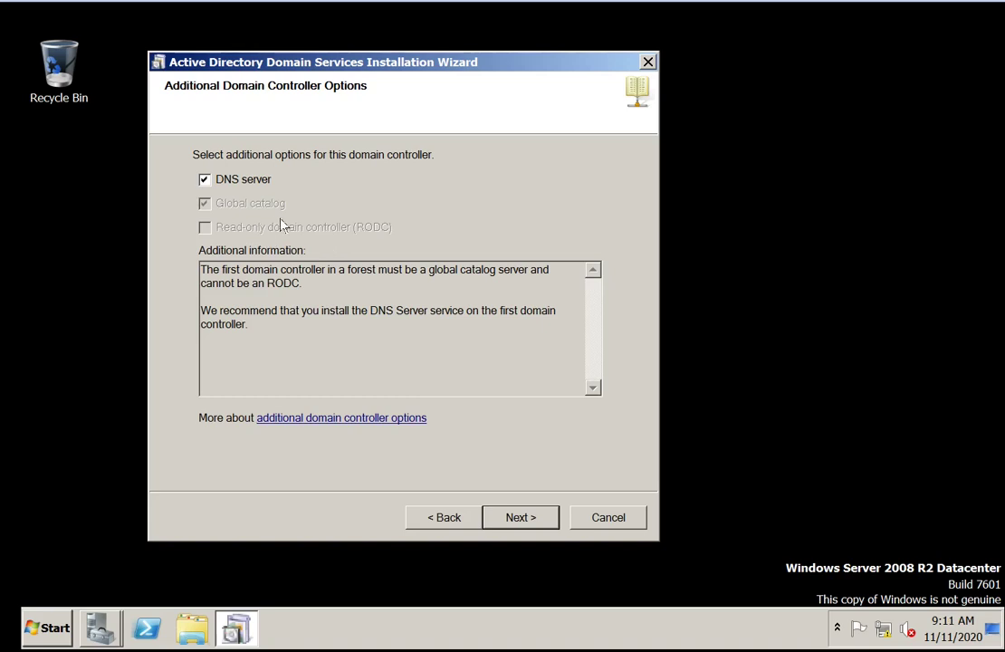
# Keep DNS server selected under Additional Domain Controller Options and continue.
pyautogui.click(514, 517)
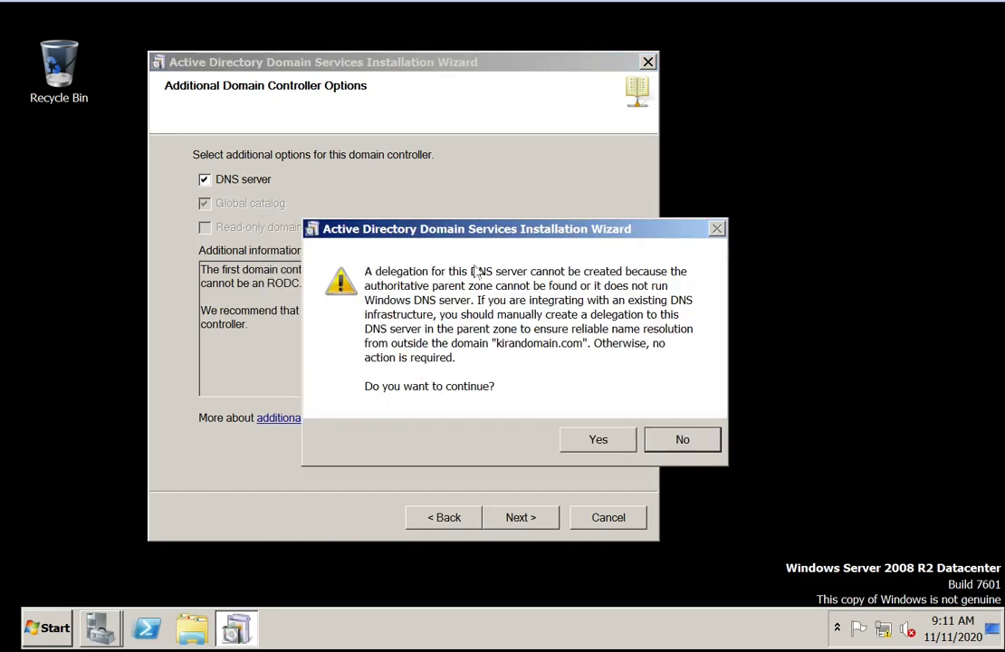
# Accept the DNS delegation warning and keep the default database, log and SYSVOL folders.
pyautogui.click(592, 439)
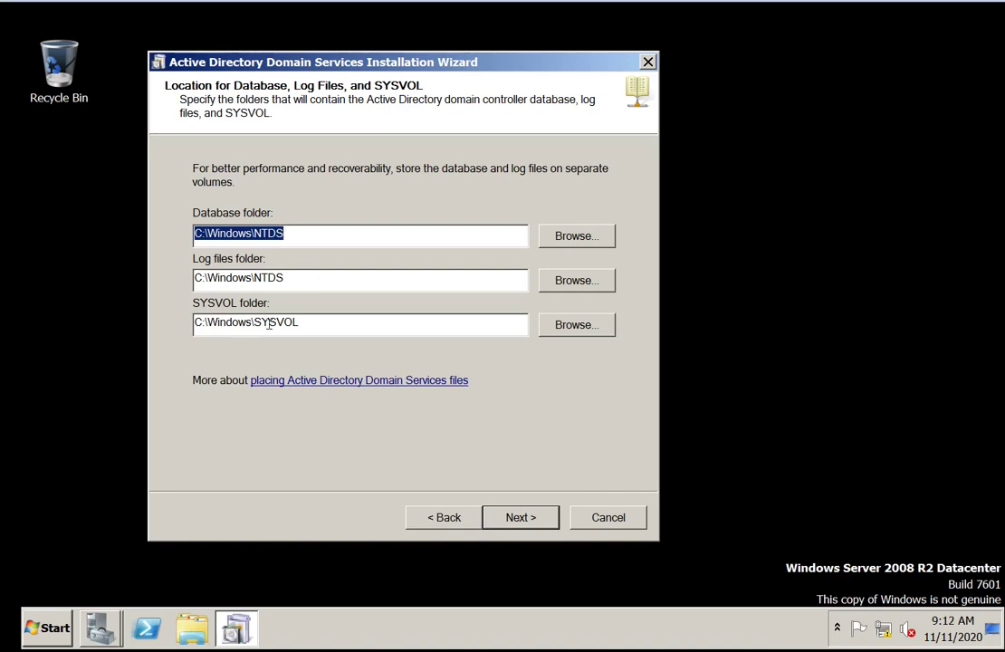
pyautogui.click(518, 518)
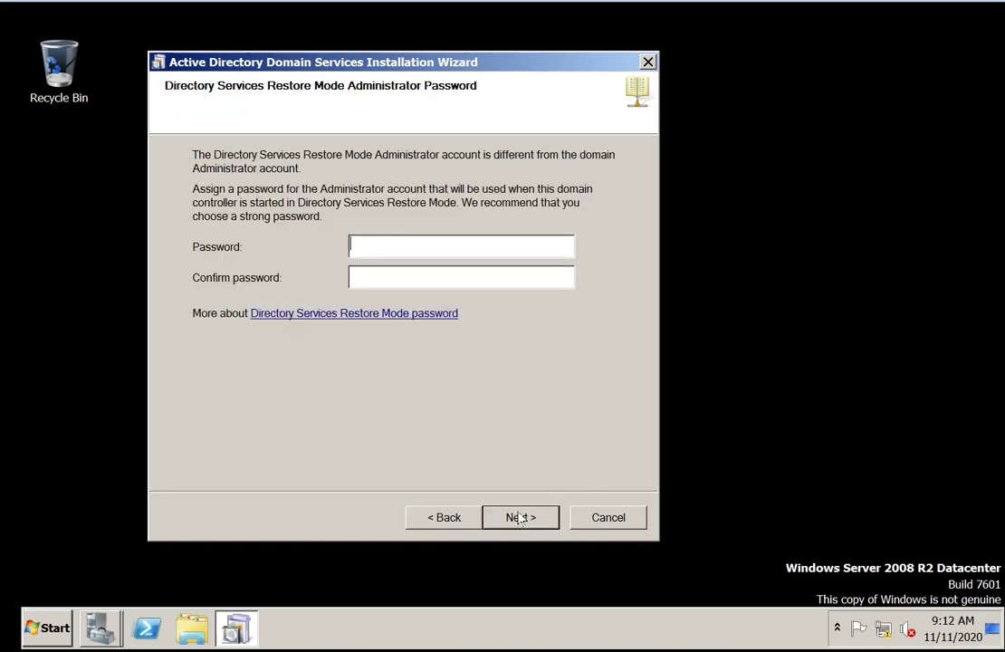
# Enter and confirm the Directory Services Restore Mode administrator password, then proceed to the summary.
pyautogui.click(422, 238)
pyautogui.press('Tab')
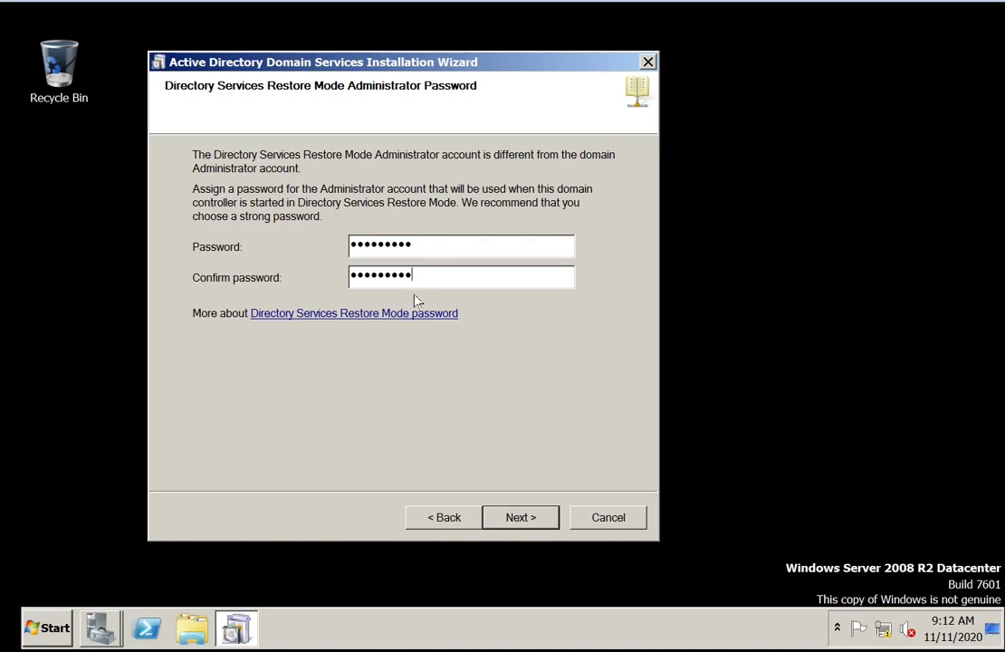
pyautogui.click(512, 520)
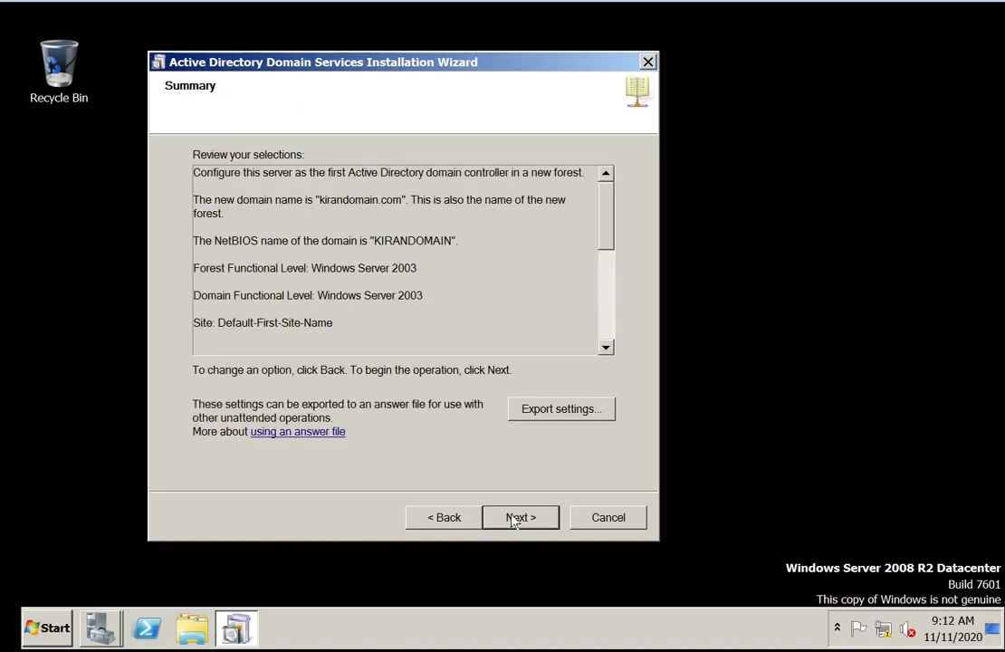
# Review the new-forest and DNS settings on the Summary page, then start the AD DS installation.
pyautogui.moveTo(610, 193); pyautogui.dragTo(585, 183)
pyautogui.moveTo(606, 213); pyautogui.dragTo(626, 258)
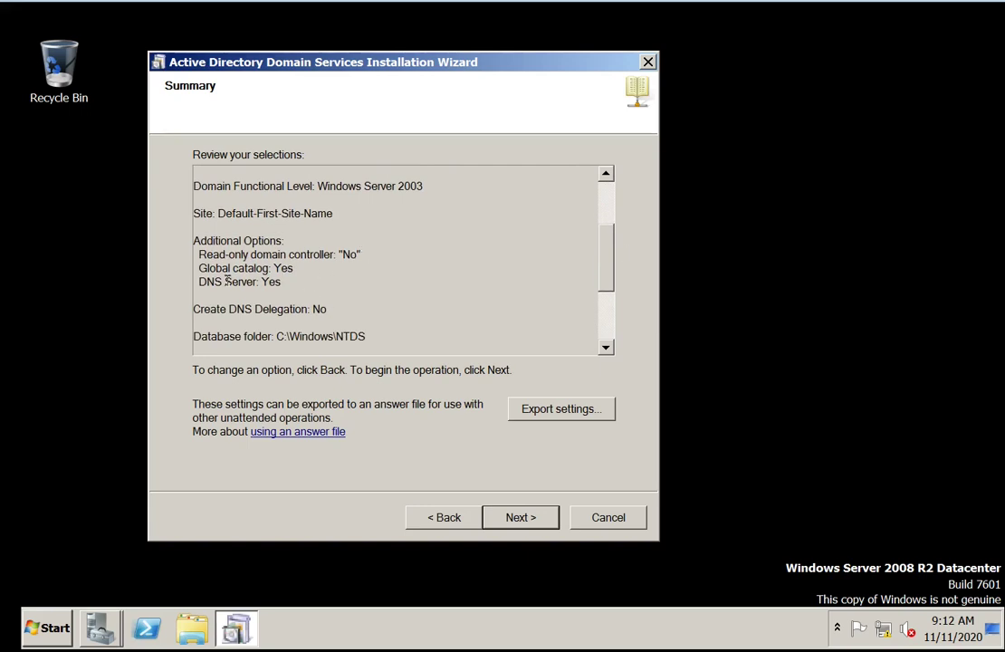
pyautogui.moveTo(606, 237); pyautogui.dragTo(609, 299)
pyautogui.moveTo(379, 242); pyautogui.dragTo(180, 202)
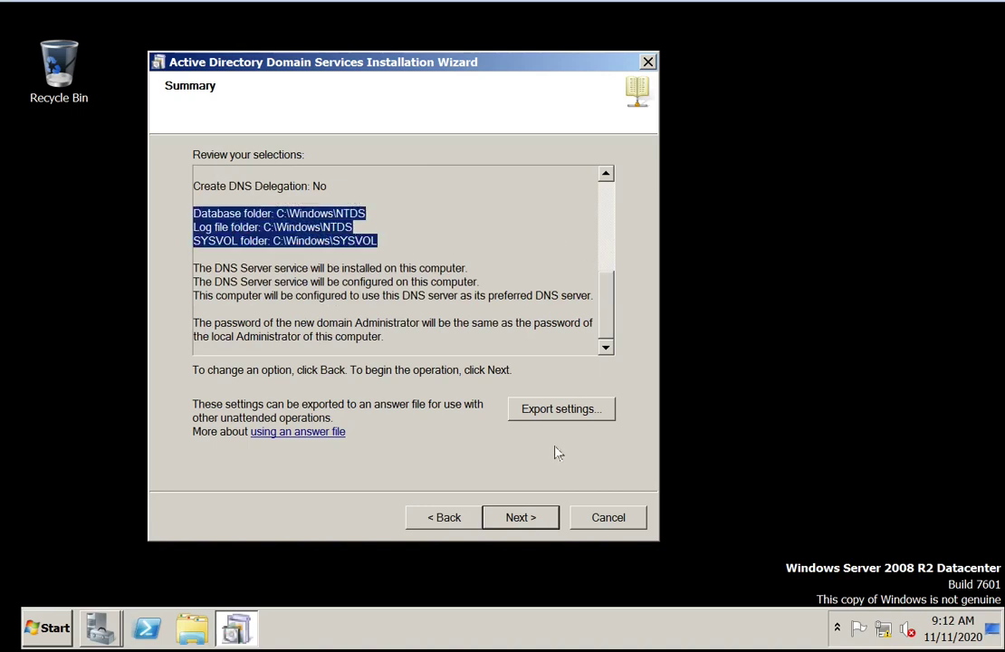
pyautogui.click(527, 515)
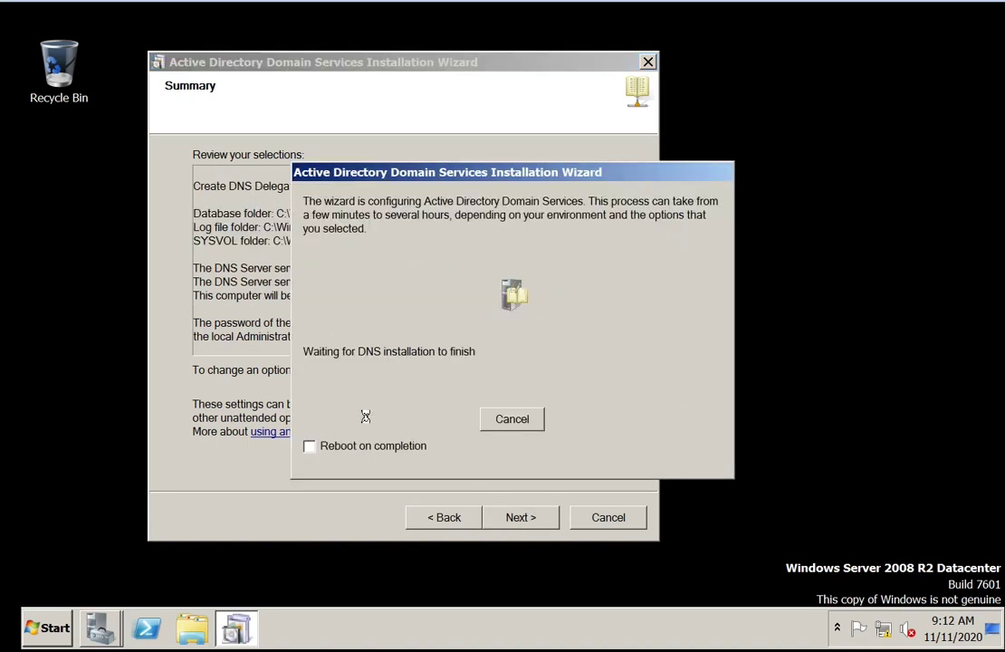
# Turn on 'Reboot on completion' so the server restarts once AD DS configuration finishes.
pyautogui.click(309, 446)
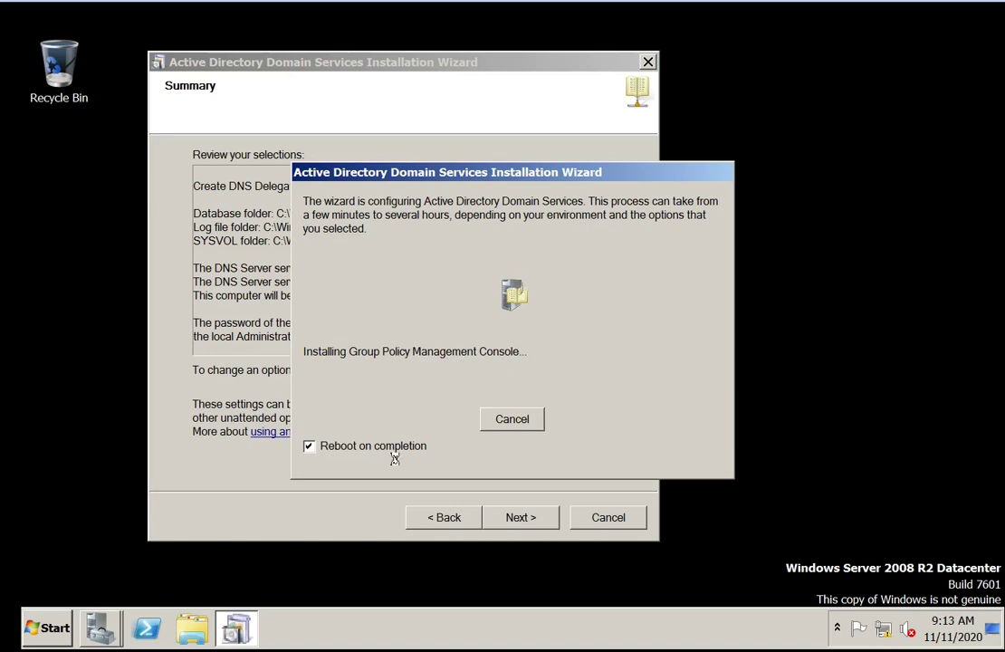
pyautogui.click(45, 629)
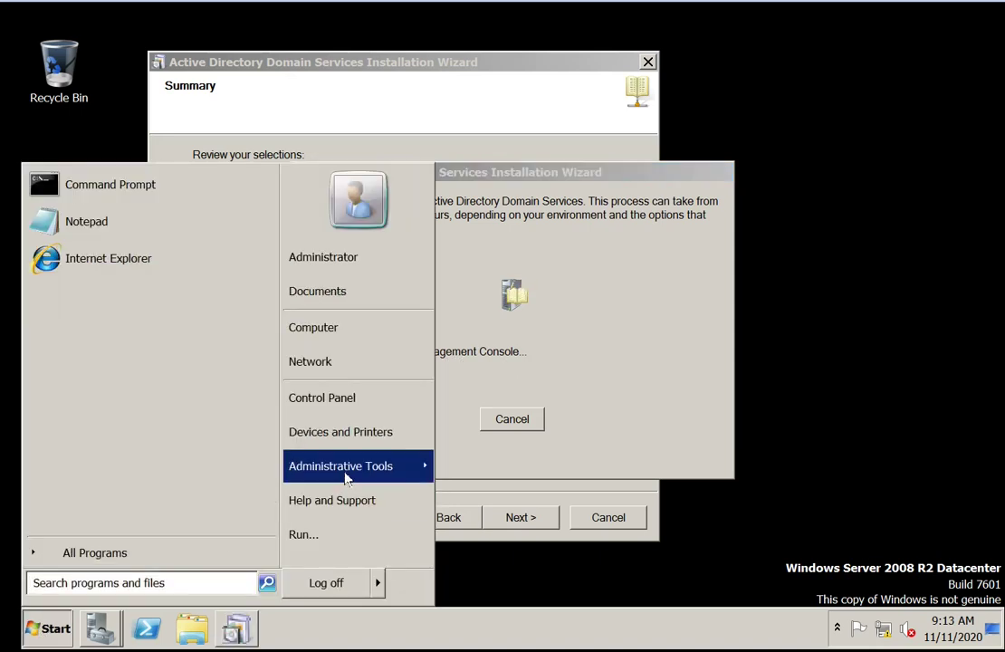
pyautogui.moveTo(346, 479)
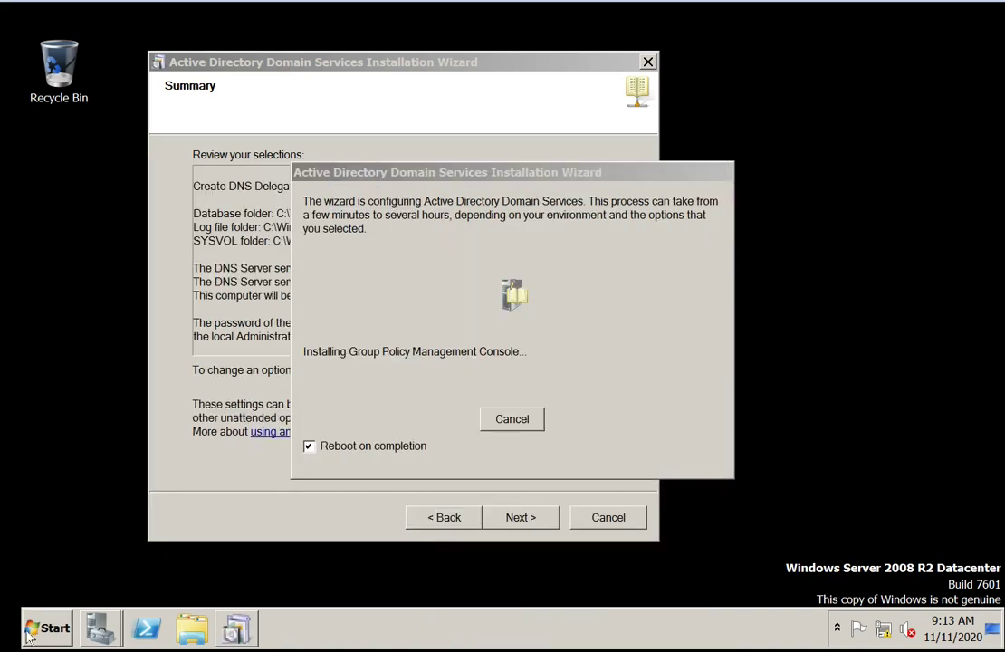
pyautogui.press('super')
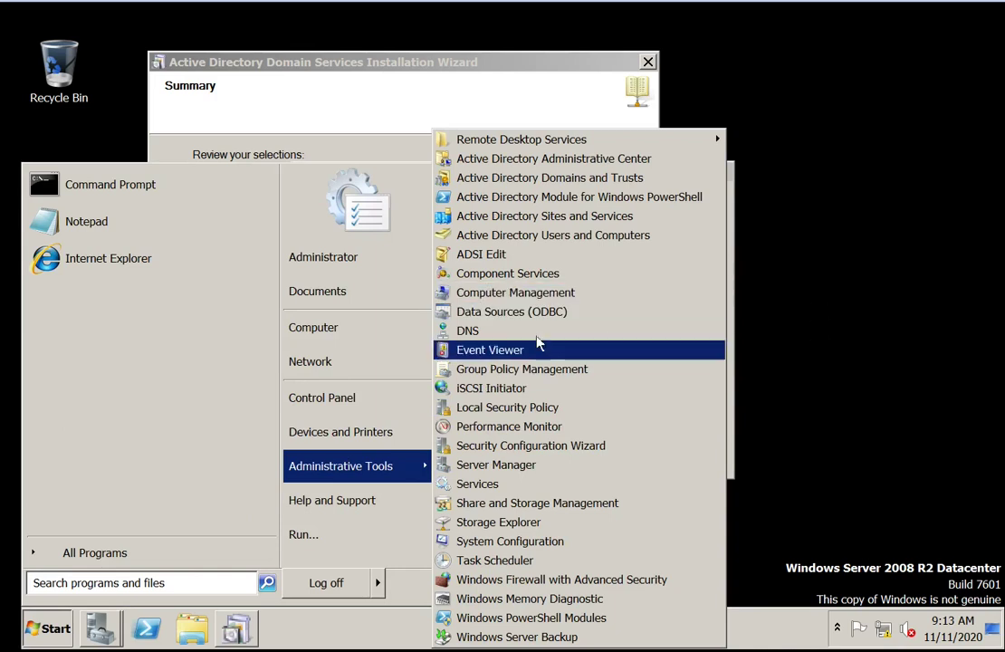
pyautogui.click(799, 332)
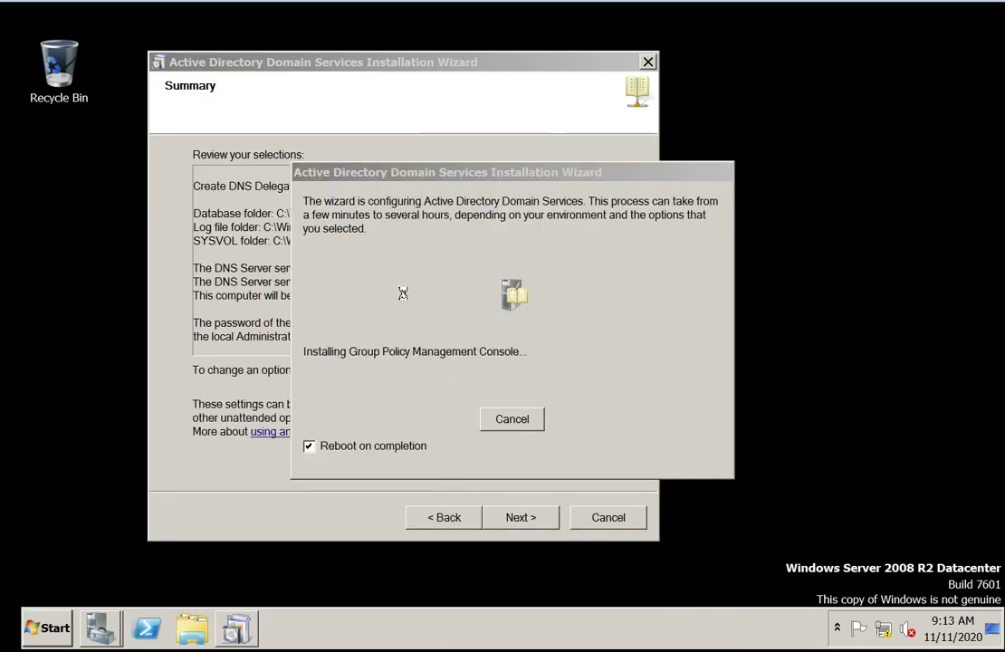
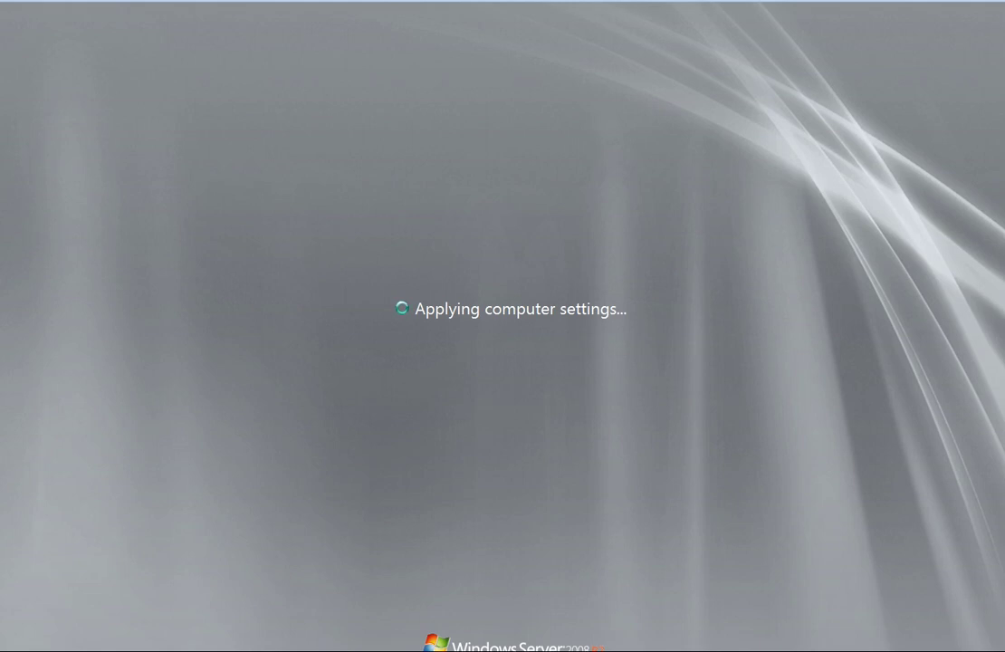
# Wait for WIN2008 to finish 'Applying computer settings...' and show the Ctrl+Alt+Delete logon screen.
pyautogui.moveTo(471, 3)
pyautogui.moveTo(187, 11)
pyautogui.moveTo(348, 4)
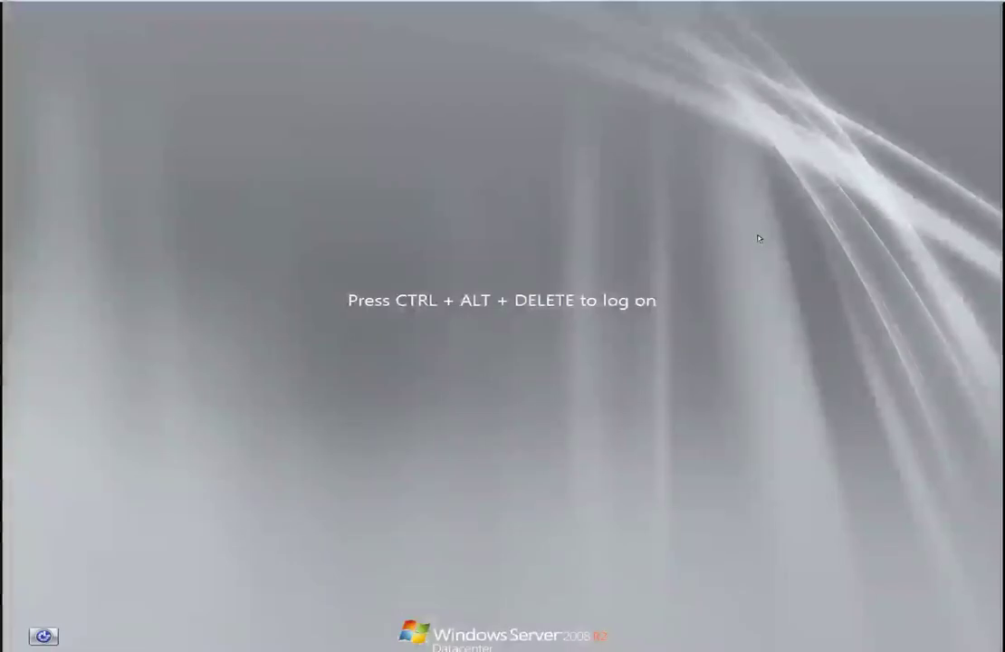
# Sign in to WIN2008 as the domain Administrator and defer Windows activation with 'Ask me later'.
pyautogui.moveTo(395, 2)
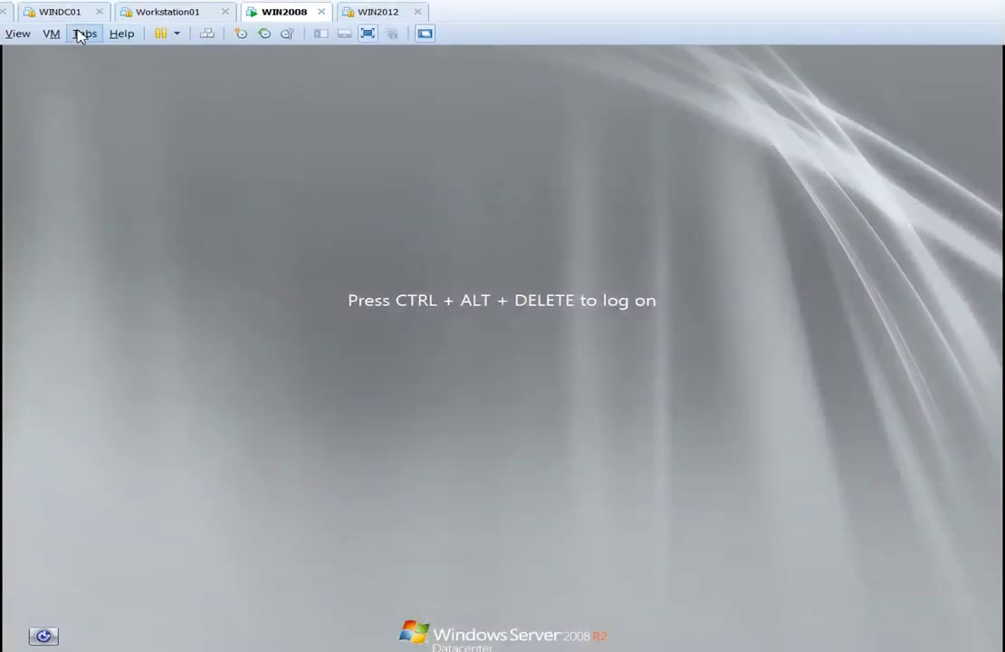
pyautogui.click(52, 34)
pyautogui.click(150, 109)
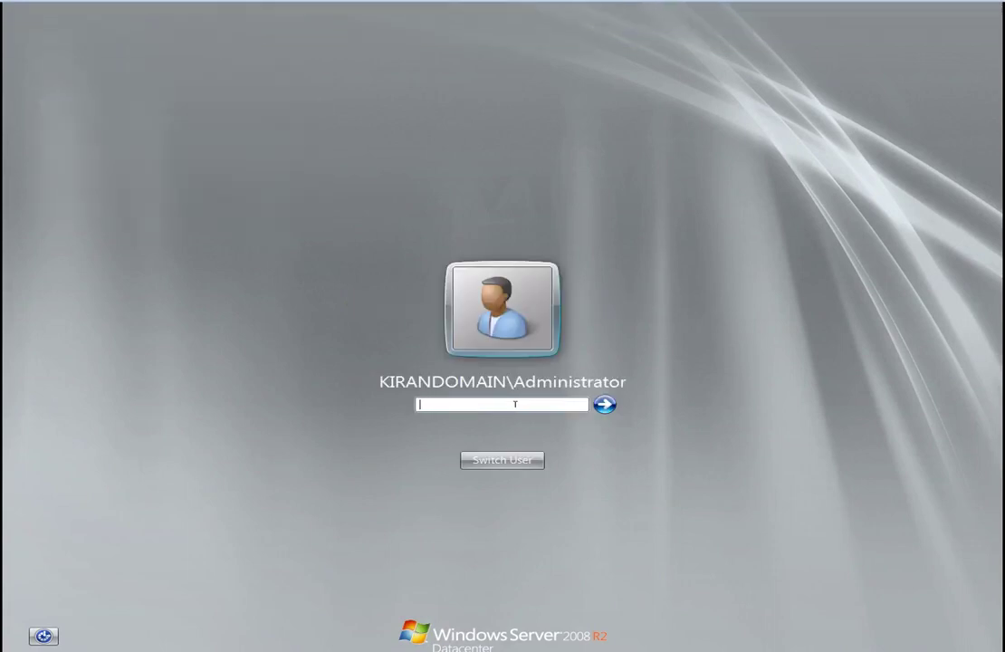
pyautogui.write('•••••••••')
pyautogui.press('Return')
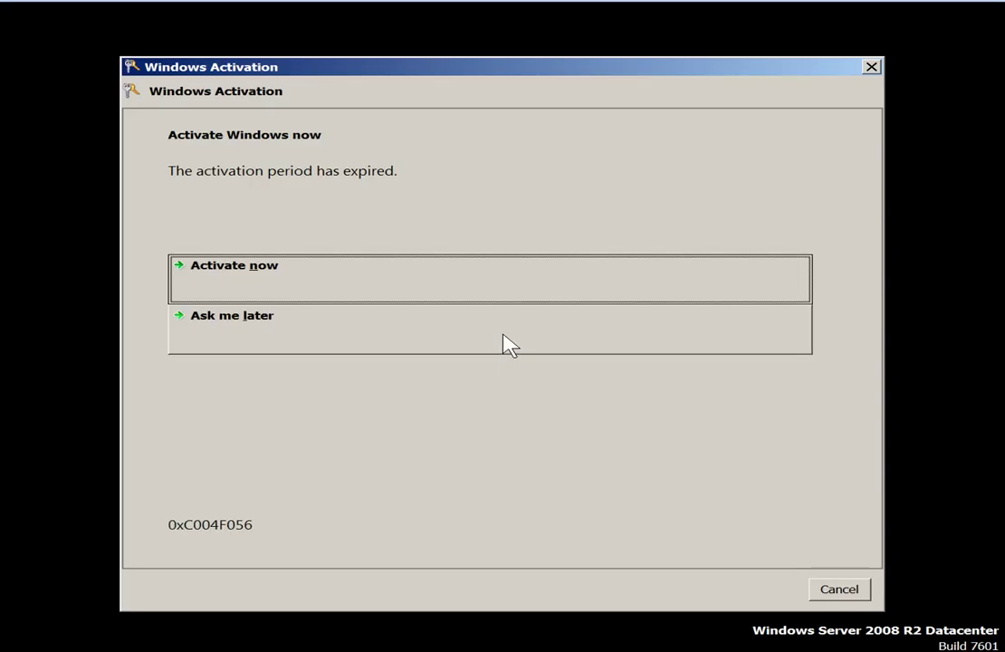
pyautogui.click(497, 328)
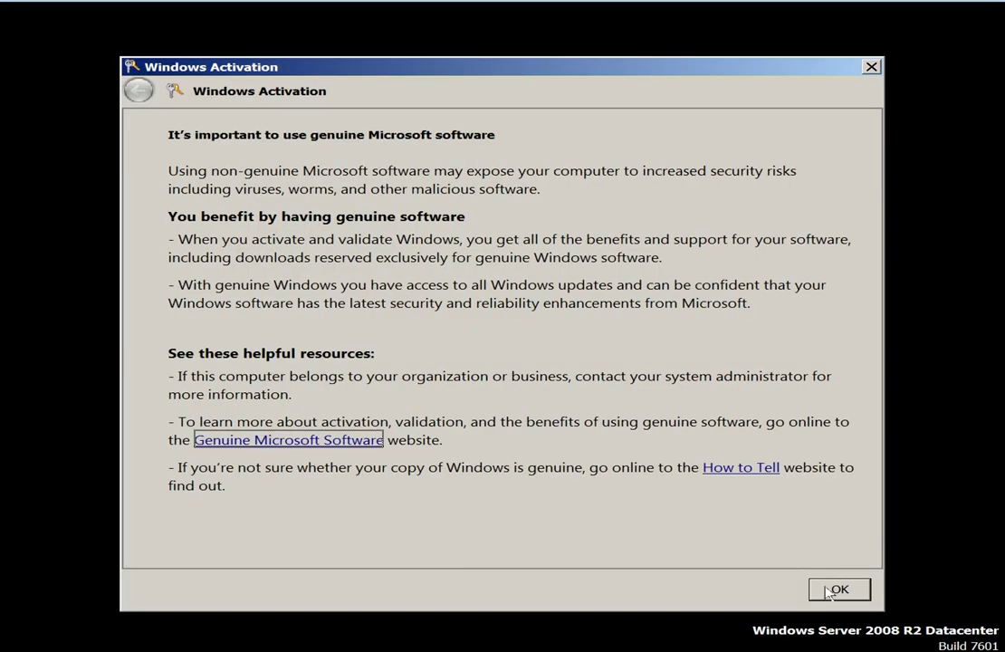
pyautogui.click(837, 589)
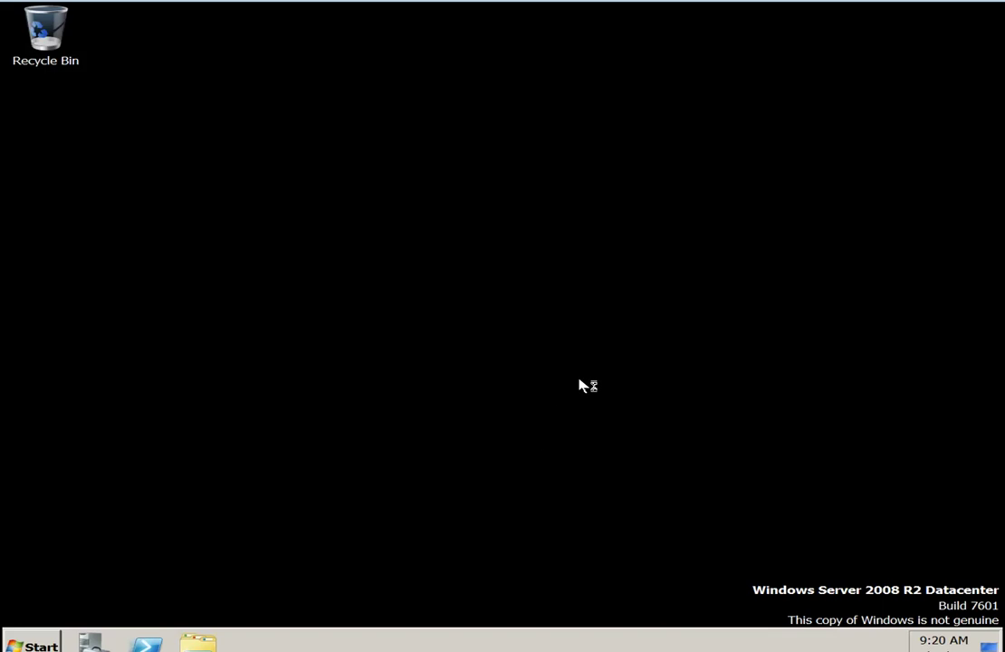
# Dismiss the password expiry reminder and launch Active Directory Users and Computers from Administrative Tools.
pyautogui.click(29, 645)
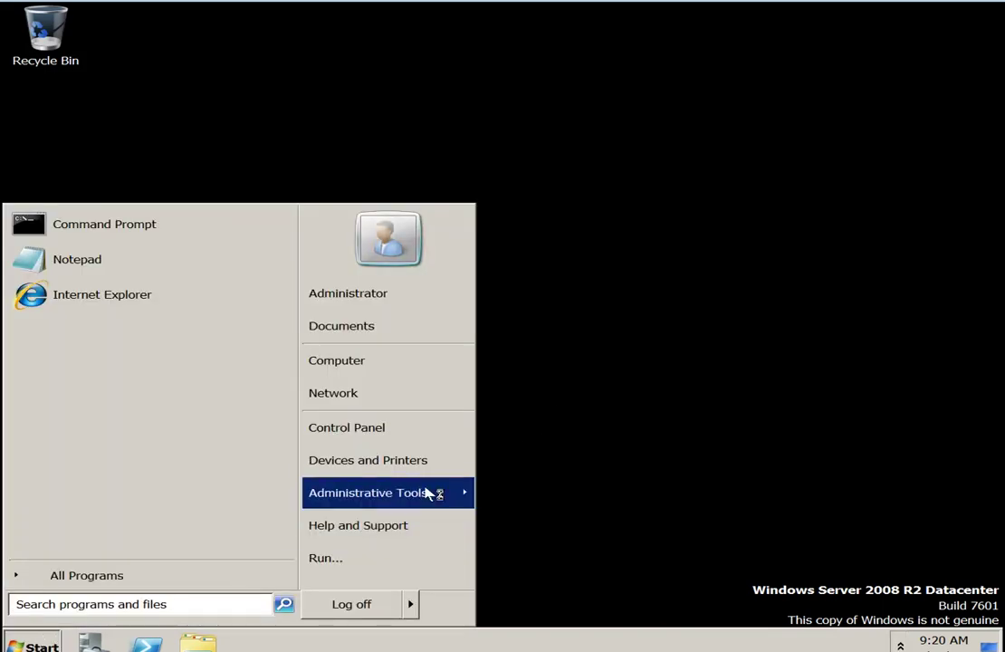
pyautogui.moveTo(427, 492)
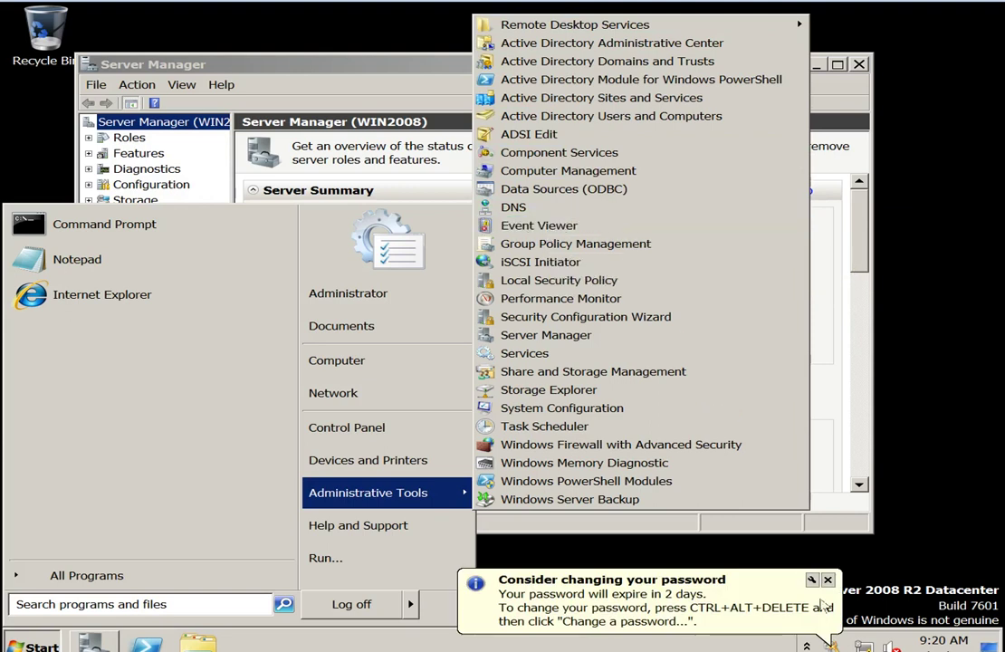
pyautogui.click(827, 579)
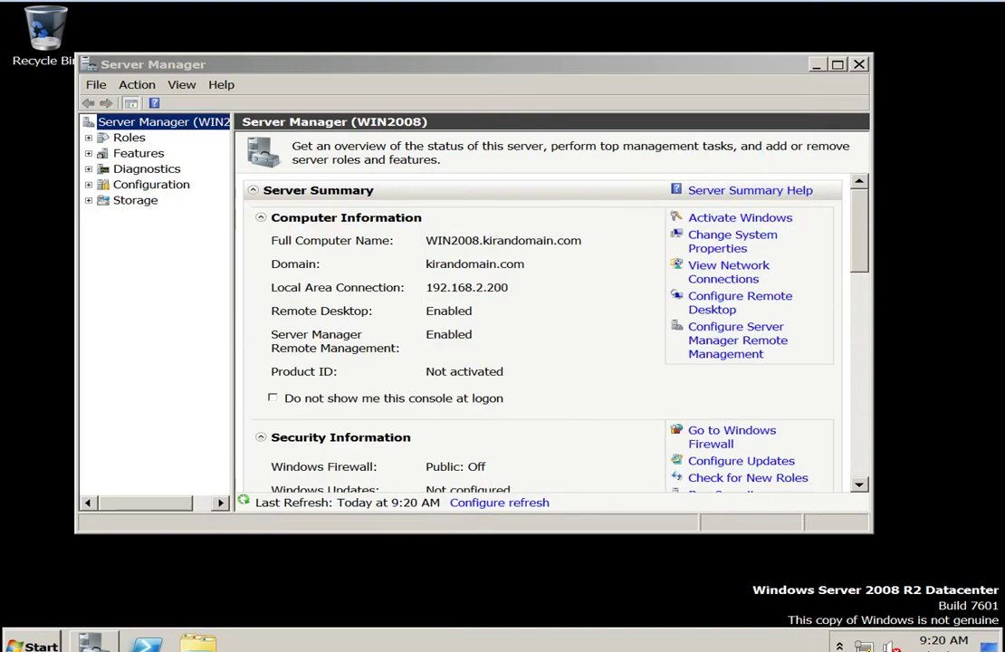
pyautogui.press('super')
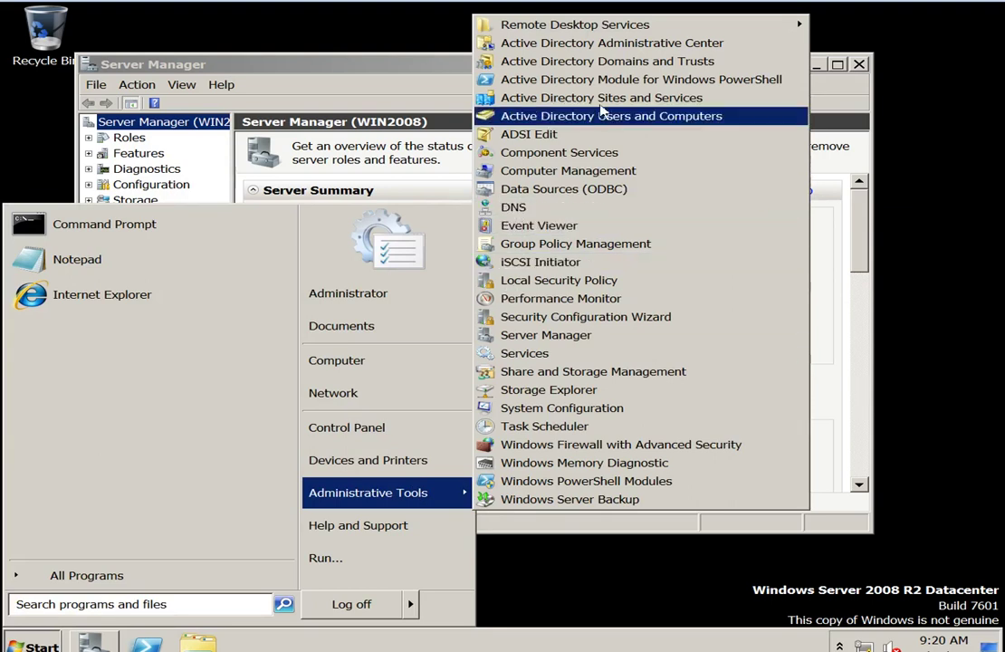
pyautogui.click(600, 118)
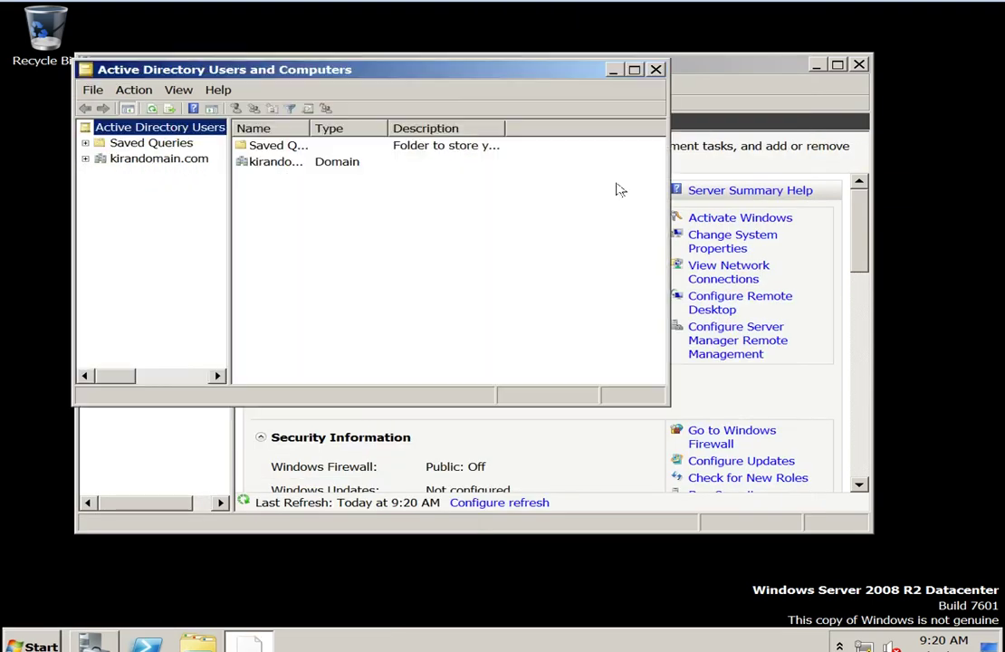
# Maximize the console, expand kirandomain.com, and view Builtin groups with widened tree, Name and Type columns.
pyautogui.doubleClick(240, 70)
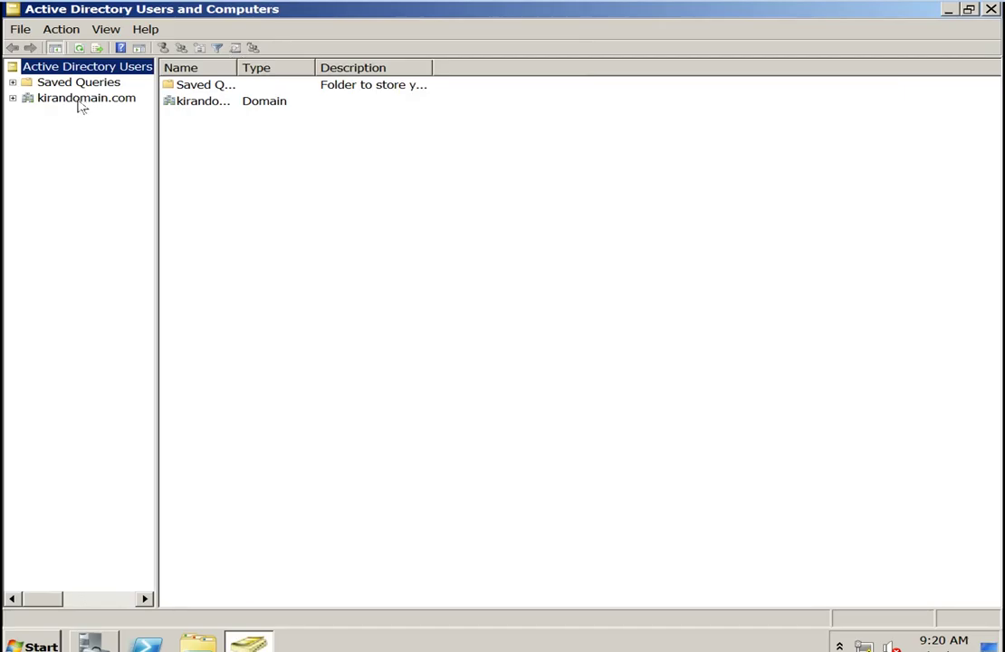
pyautogui.doubleClick(40, 99)
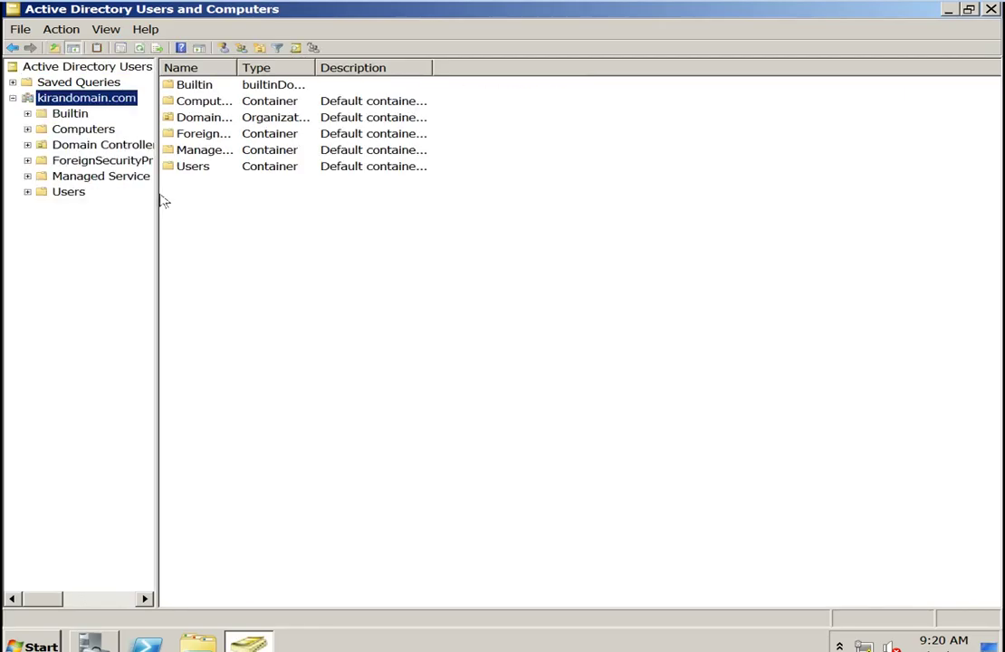
pyautogui.moveTo(154, 188); pyautogui.dragTo(247, 211)
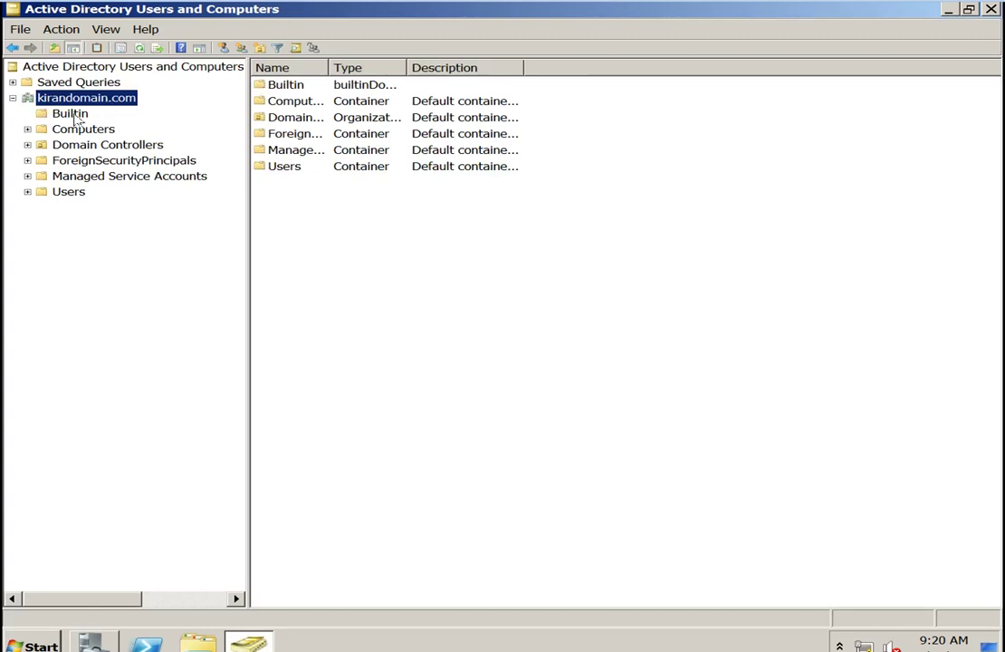
pyautogui.click(65, 109)
pyautogui.moveTo(328, 67); pyautogui.dragTo(440, 67)
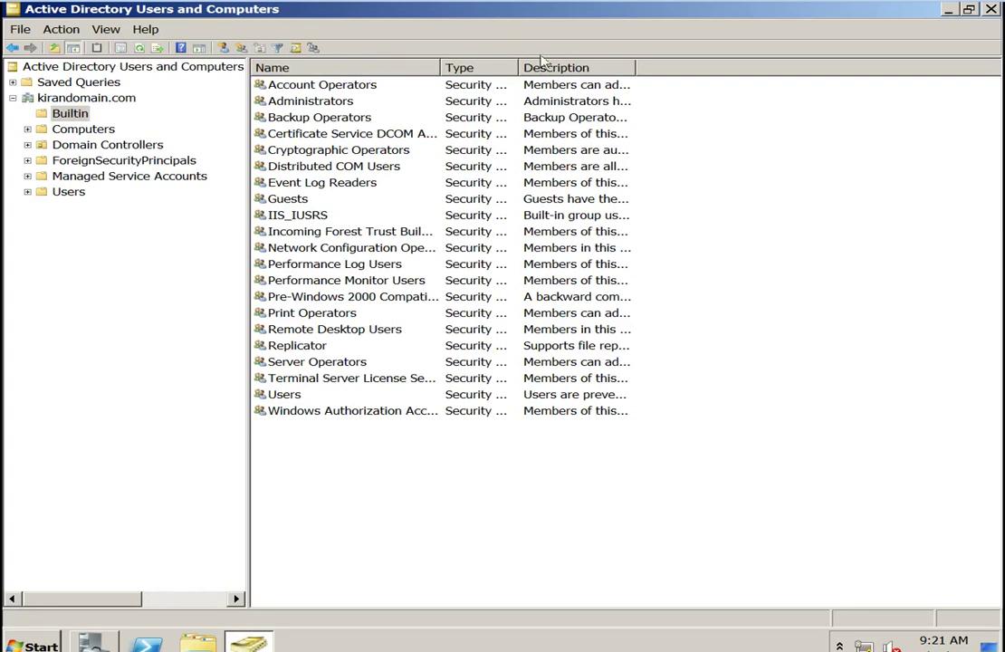
pyautogui.moveTo(518, 67); pyautogui.dragTo(663, 67)
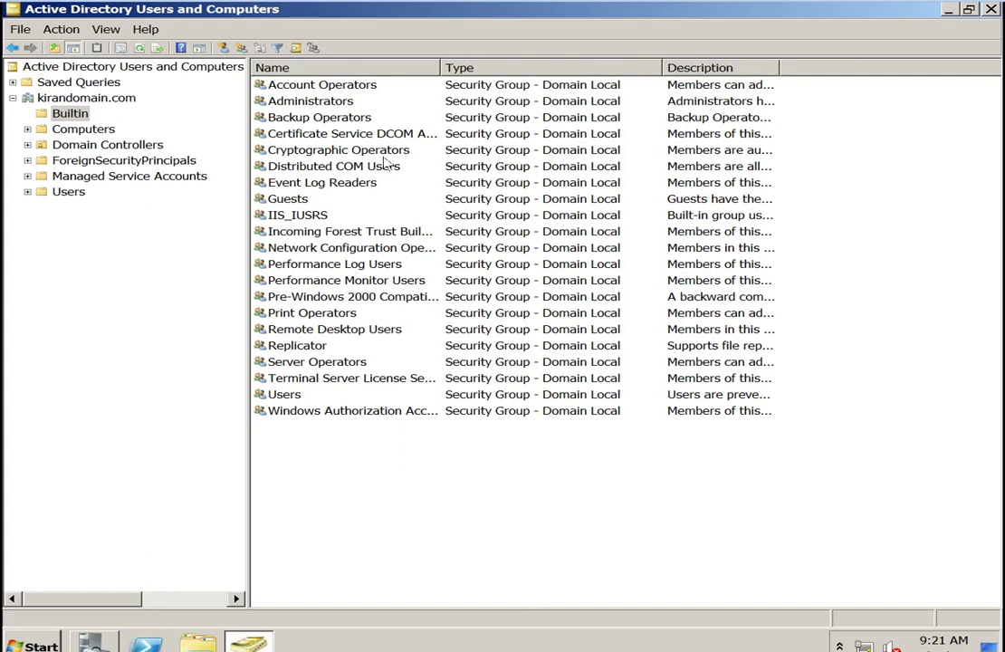
# Browse Computers, Domain Controllers (WIN2008), ForeignSecurityPrincipals, Managed Service Accounts, then Users.
pyautogui.click(56, 129)
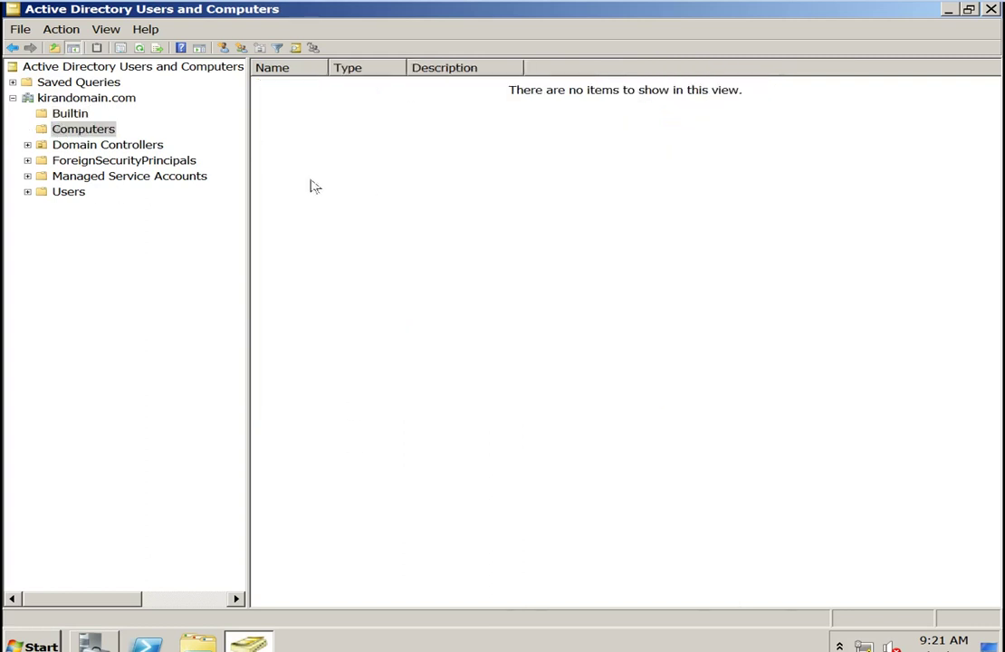
pyautogui.click(54, 145)
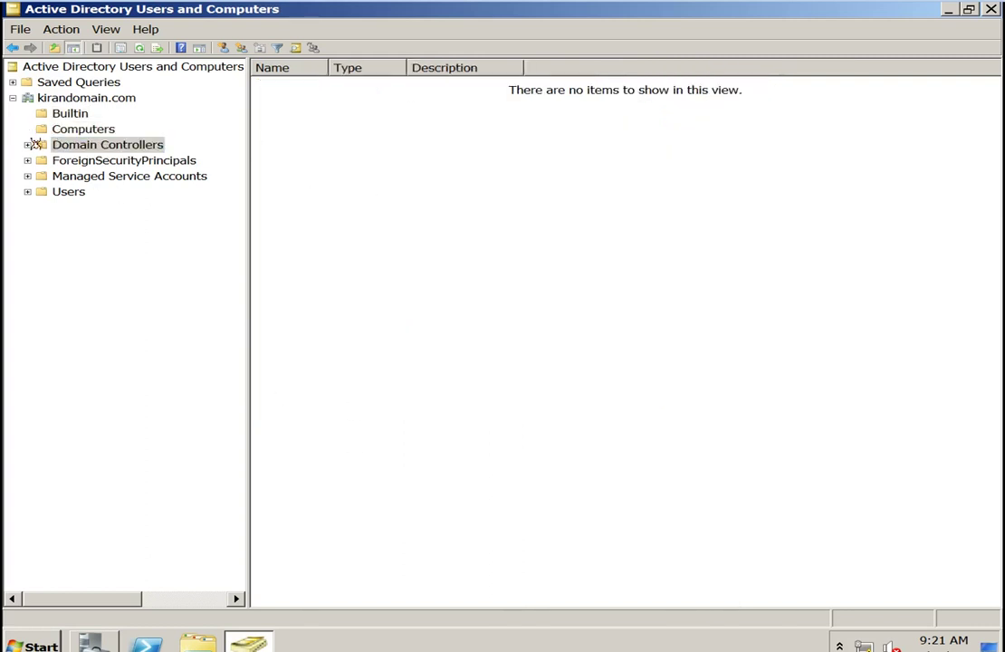
pyautogui.click(310, 90)
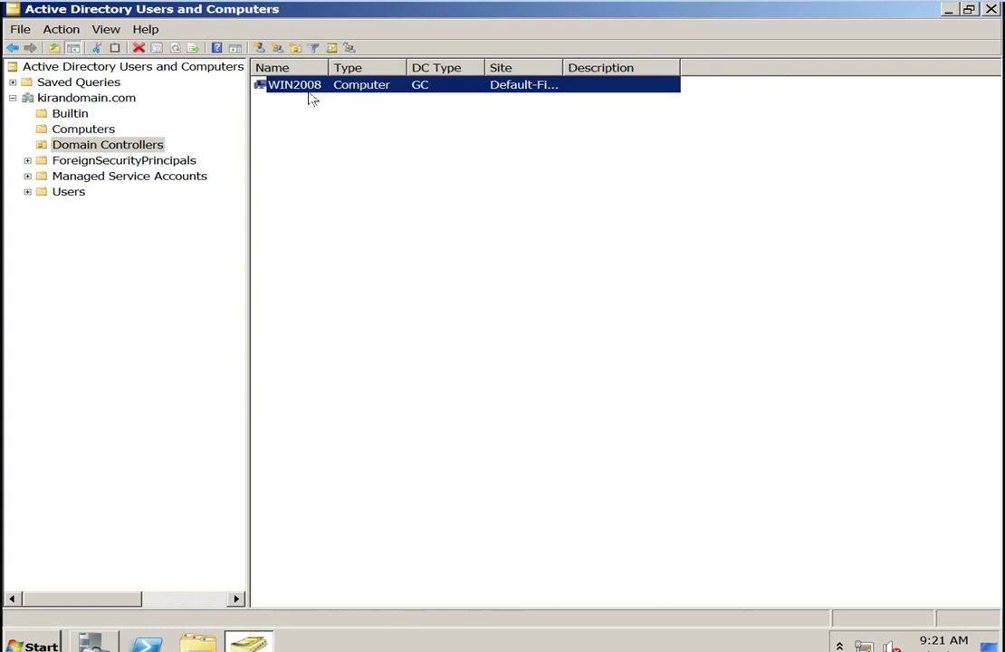
pyautogui.doubleClick(565, 64)
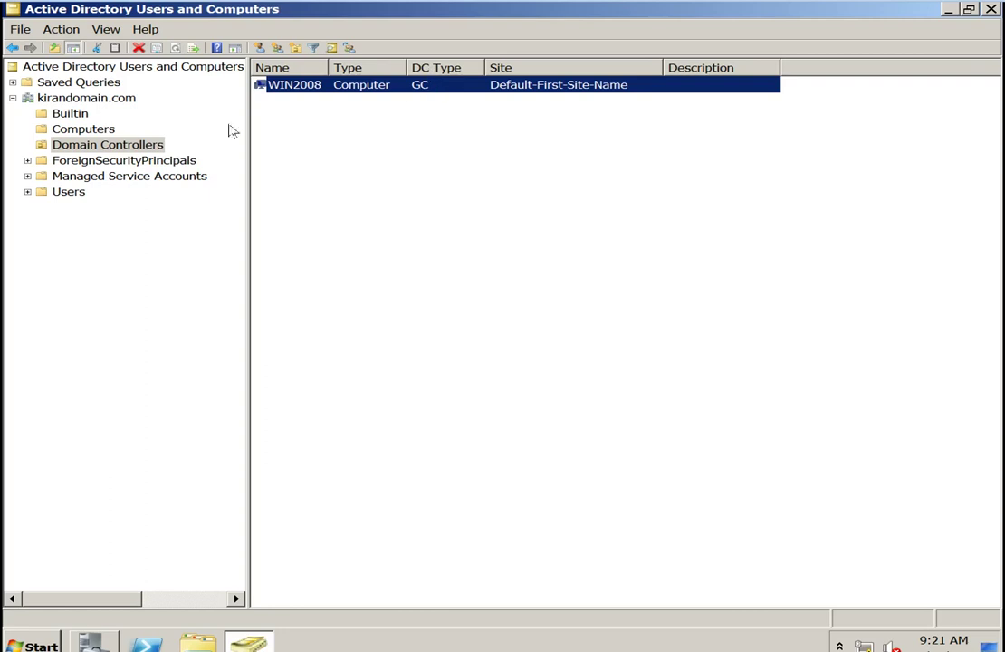
pyautogui.click(95, 163)
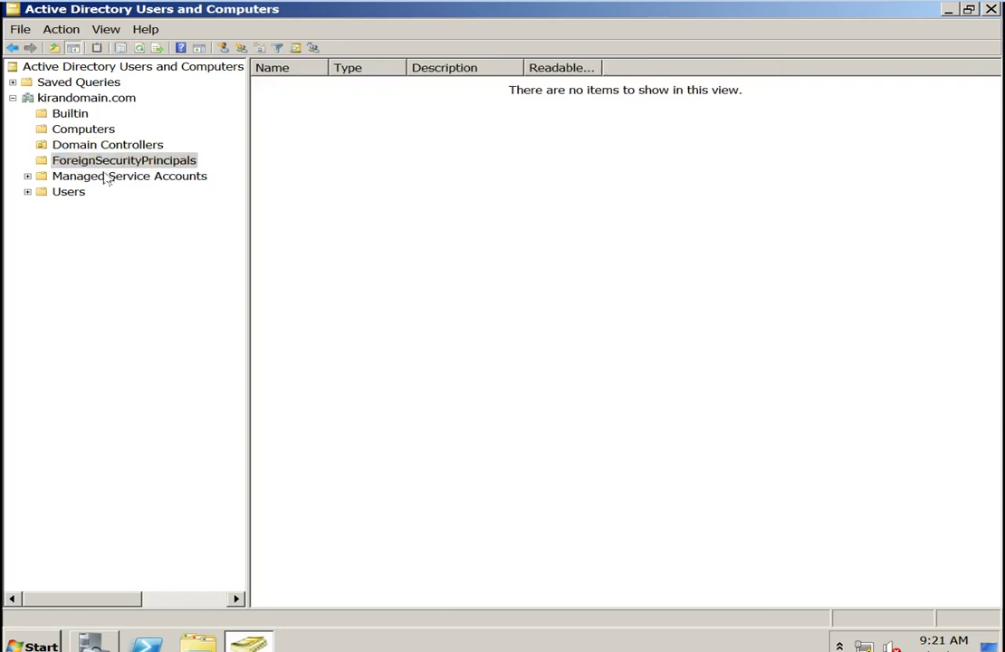
pyautogui.click(99, 177)
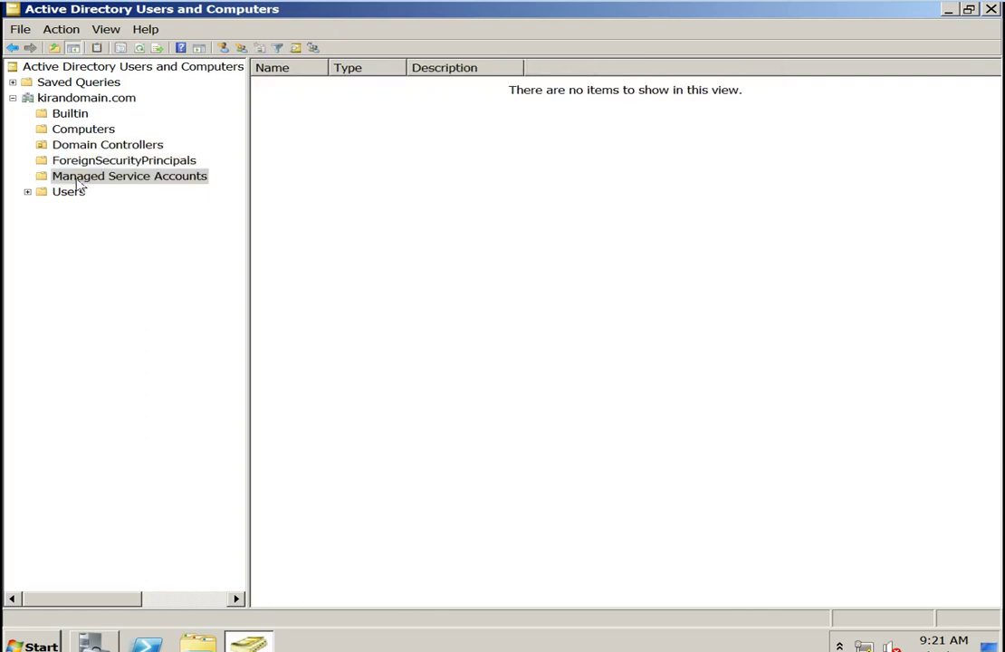
pyautogui.click(59, 193)
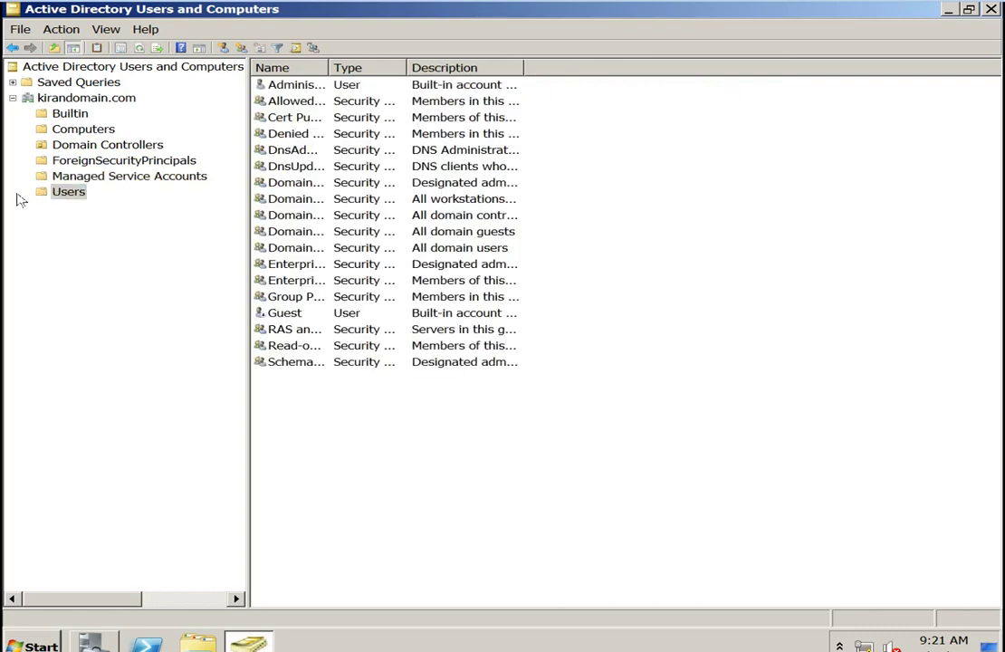
# Widen the Name column and review Enterprise Admins, Domain Admins, DnsAdmins and the Administrator account.
pyautogui.moveTo(330, 67); pyautogui.dragTo(408, 64)
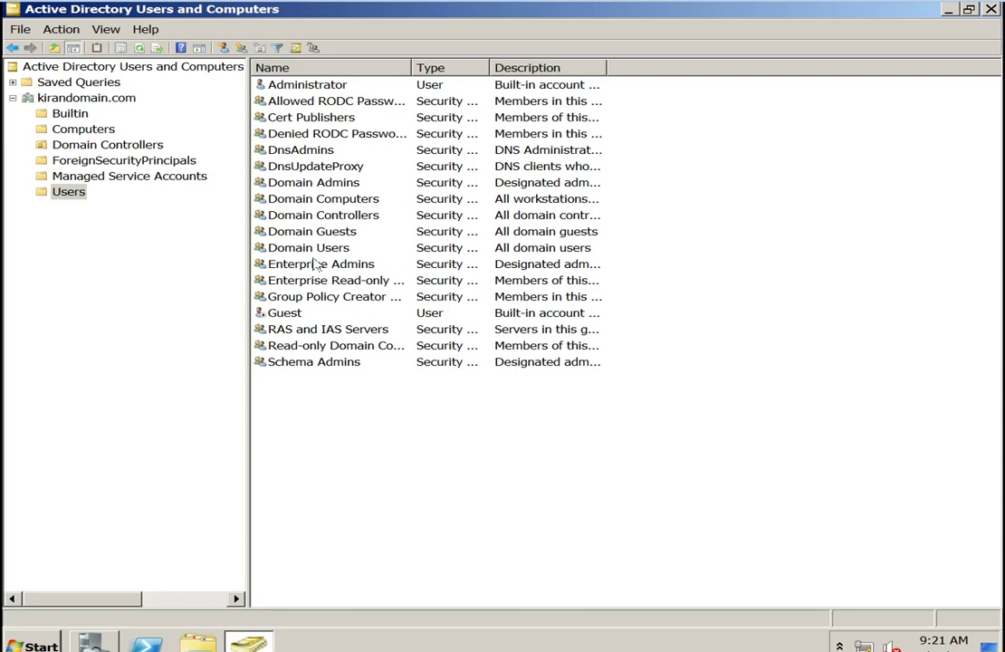
pyautogui.click(285, 262)
pyautogui.click(326, 184)
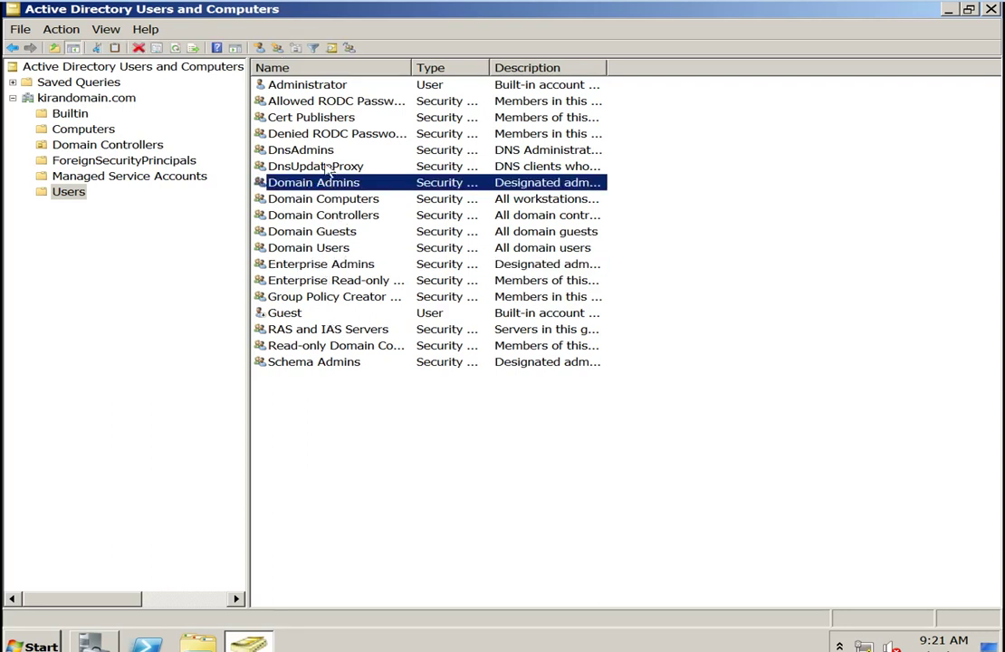
pyautogui.click(308, 151)
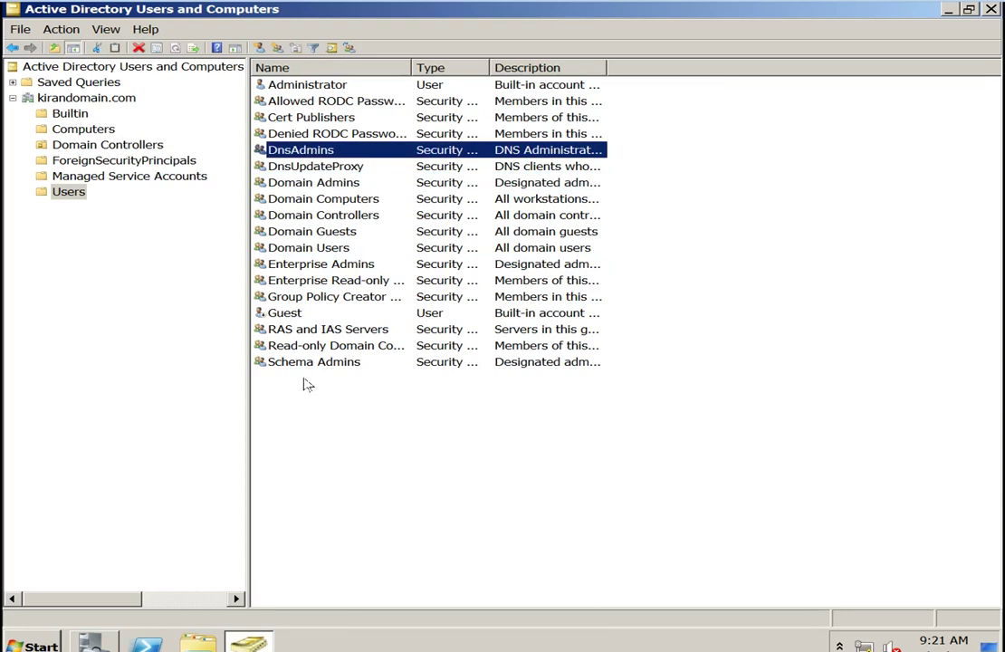
pyautogui.moveTo(405, 67); pyautogui.dragTo(475, 67)
pyautogui.click(321, 86)
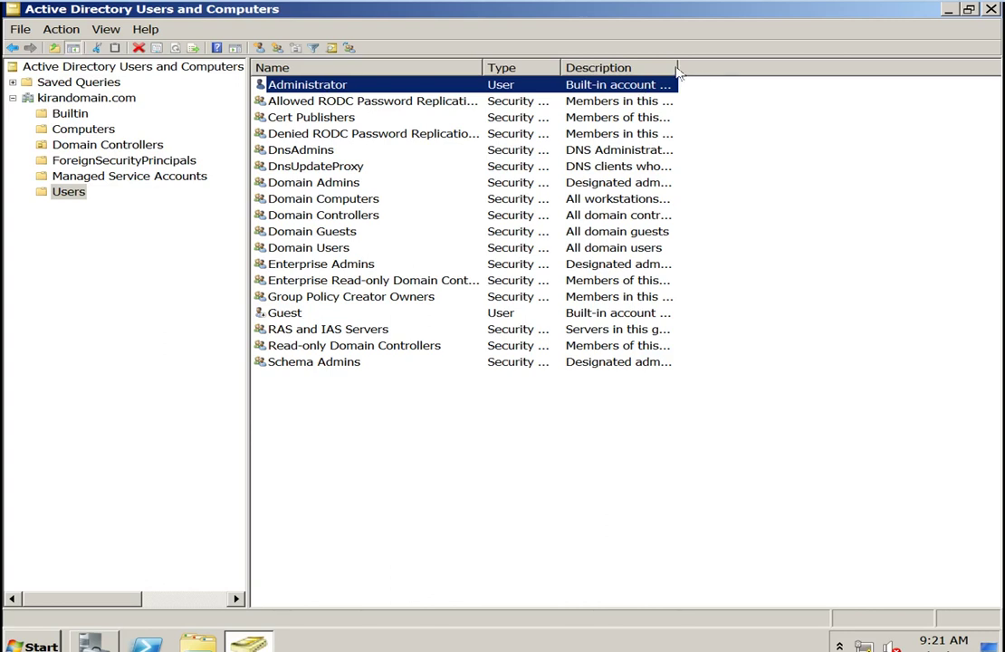
# Widen the Description column, review DnsAdmins, Domain Admins, Schema Admins, Enterprise Admins, then close the console.
pyautogui.moveTo(672, 66); pyautogui.dragTo(748, 65)
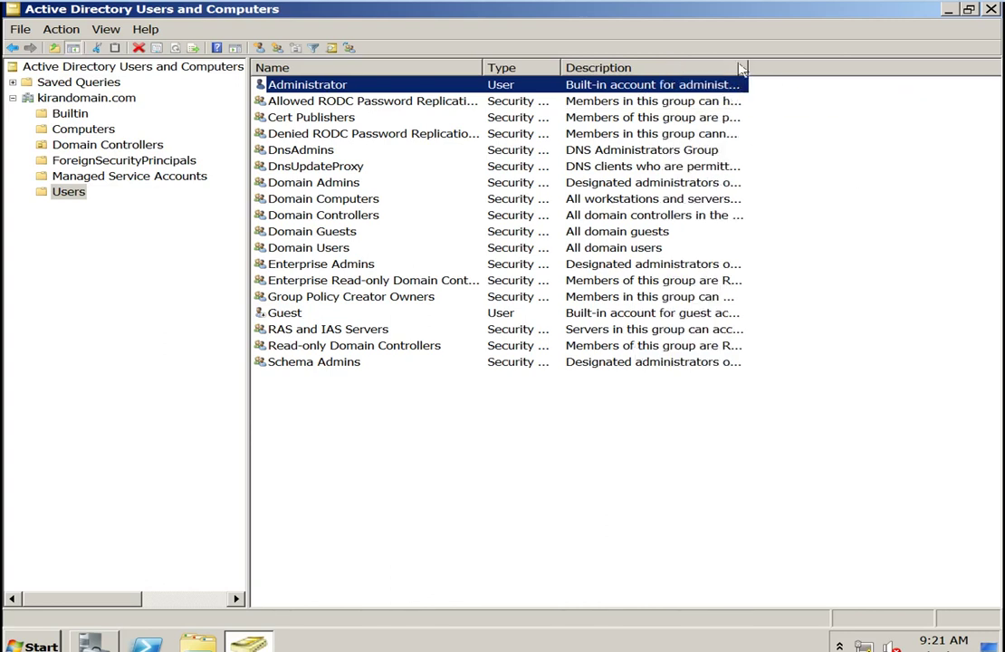
pyautogui.moveTo(741, 60); pyautogui.dragTo(839, 61)
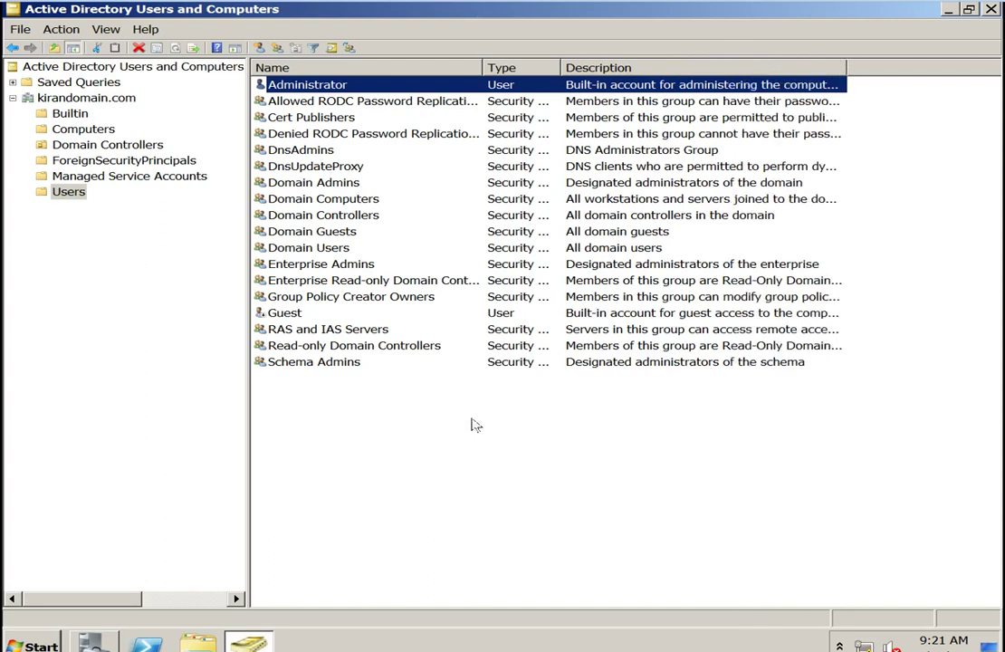
pyautogui.click(637, 152)
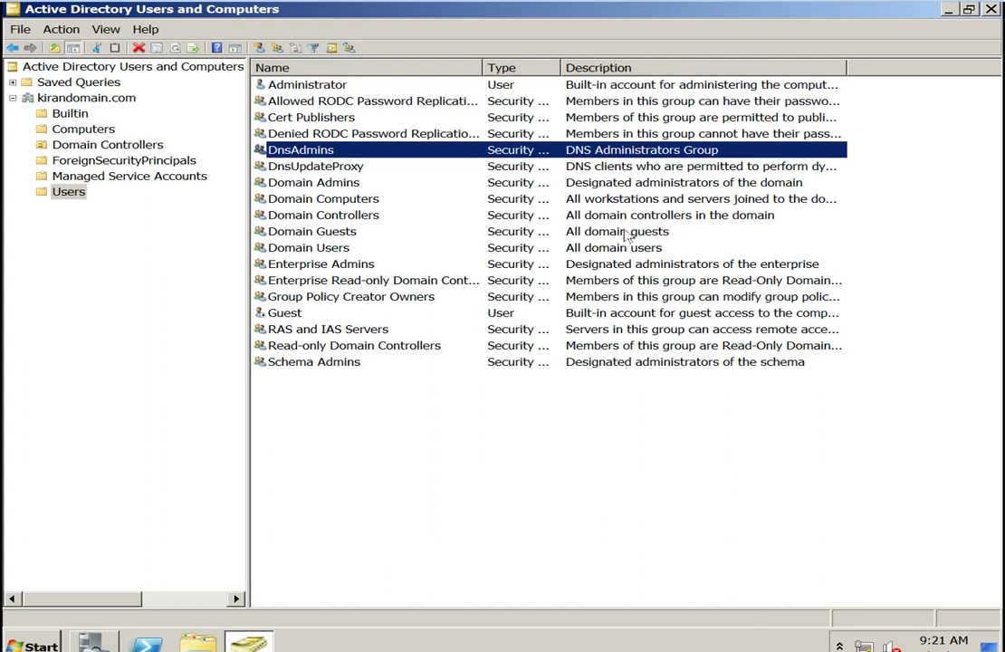
pyautogui.click(625, 185)
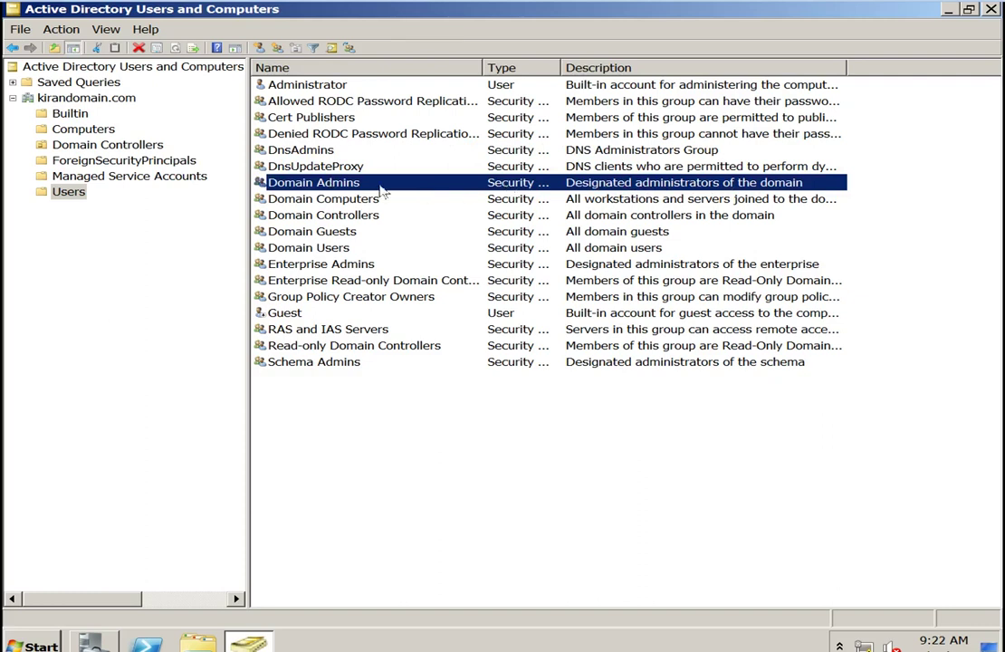
pyautogui.click(635, 363)
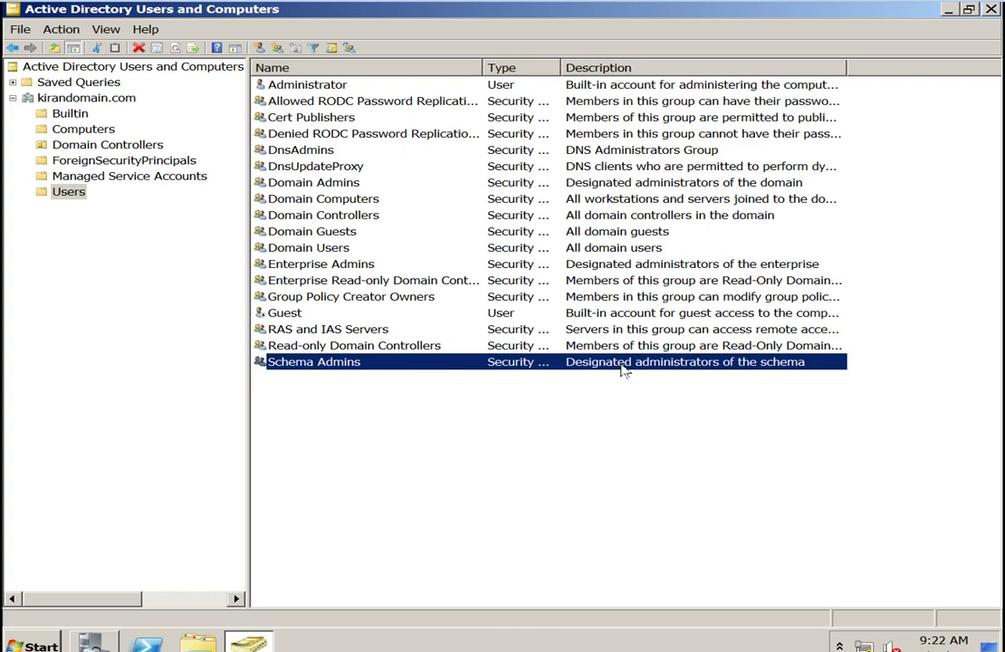
pyautogui.click(356, 268)
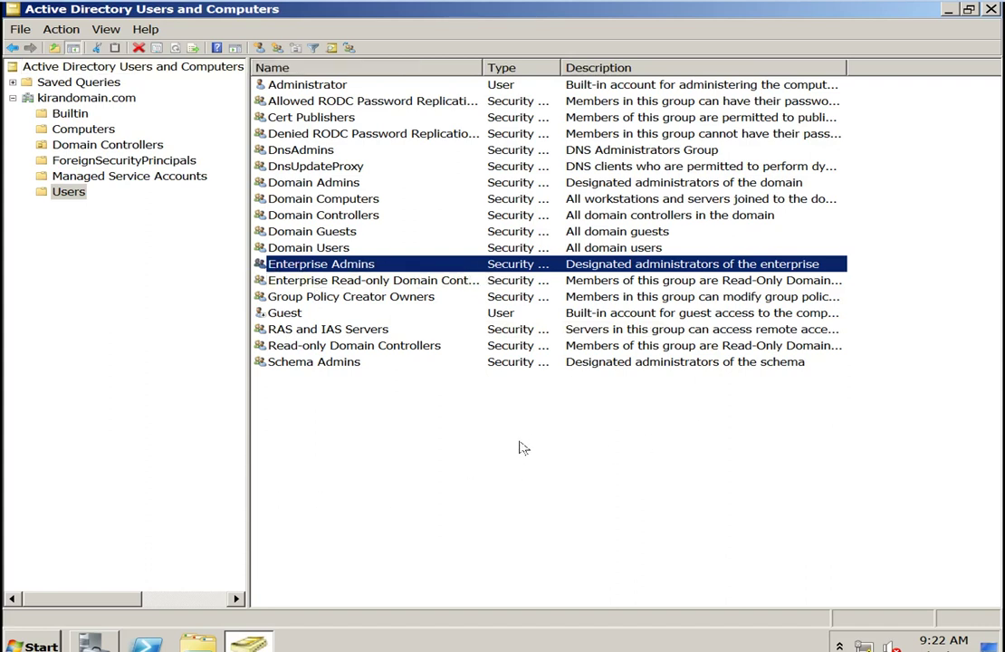
pyautogui.click(991, 9)
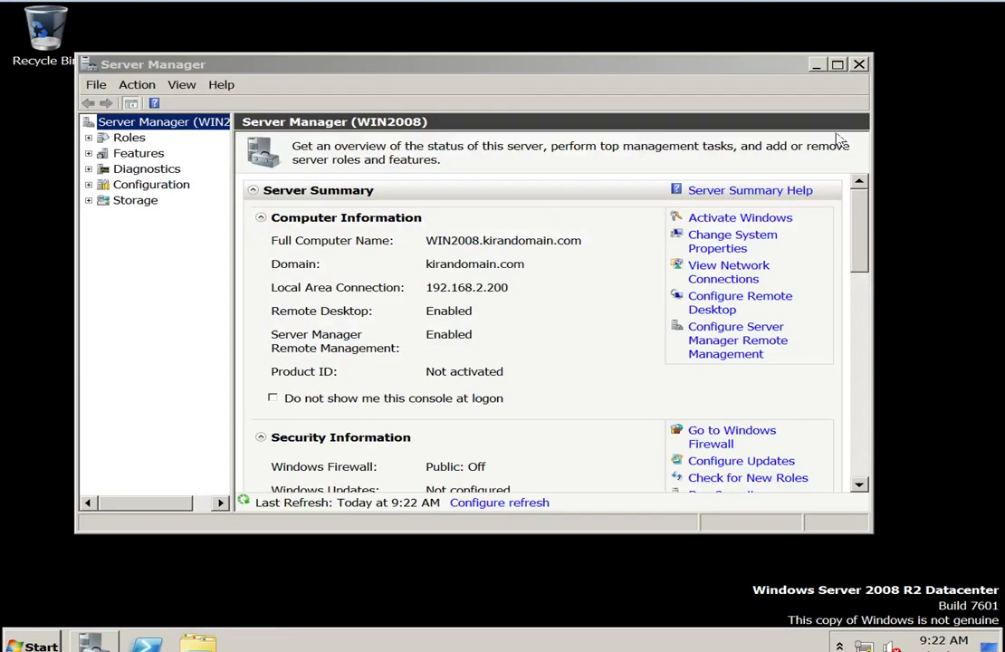
# Launch DNS Manager from the Start menu and maximize its window.
pyautogui.press('super')
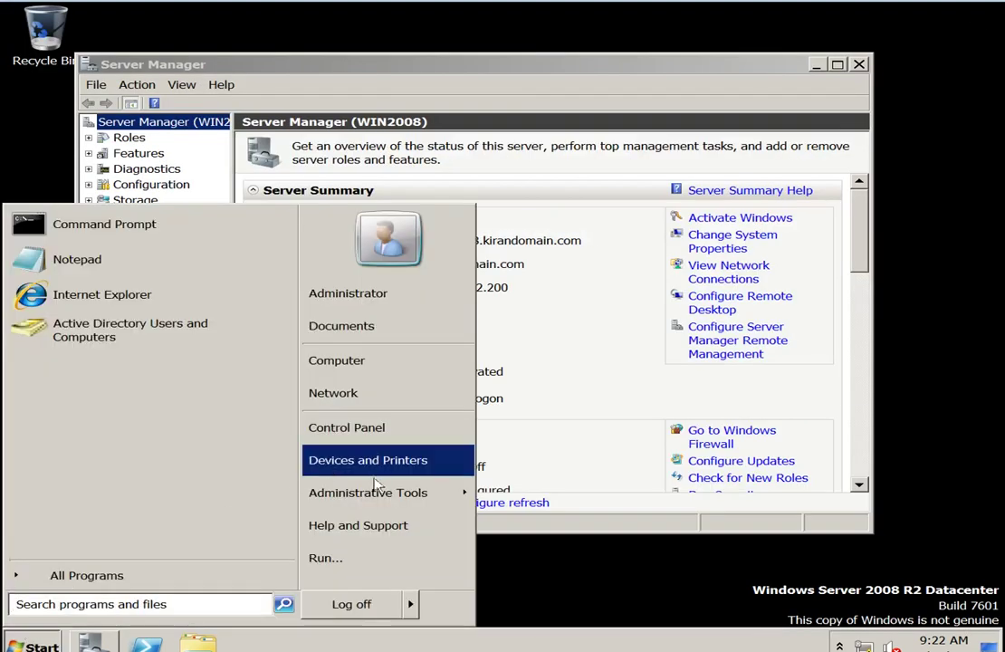
pyautogui.moveTo(377, 489)
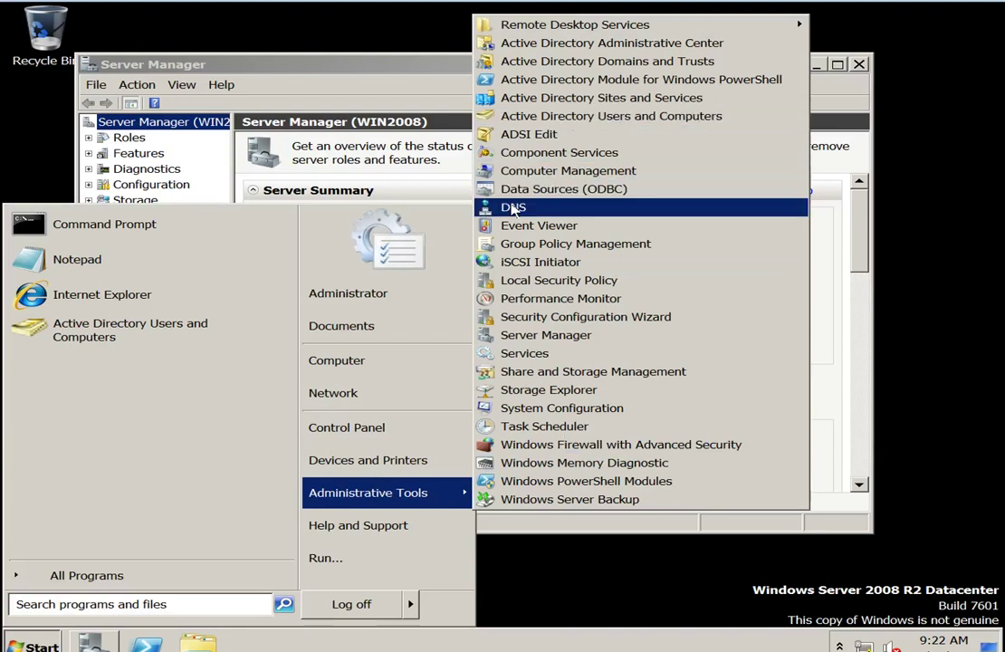
pyautogui.click(513, 206)
pyautogui.doubleClick(204, 41)
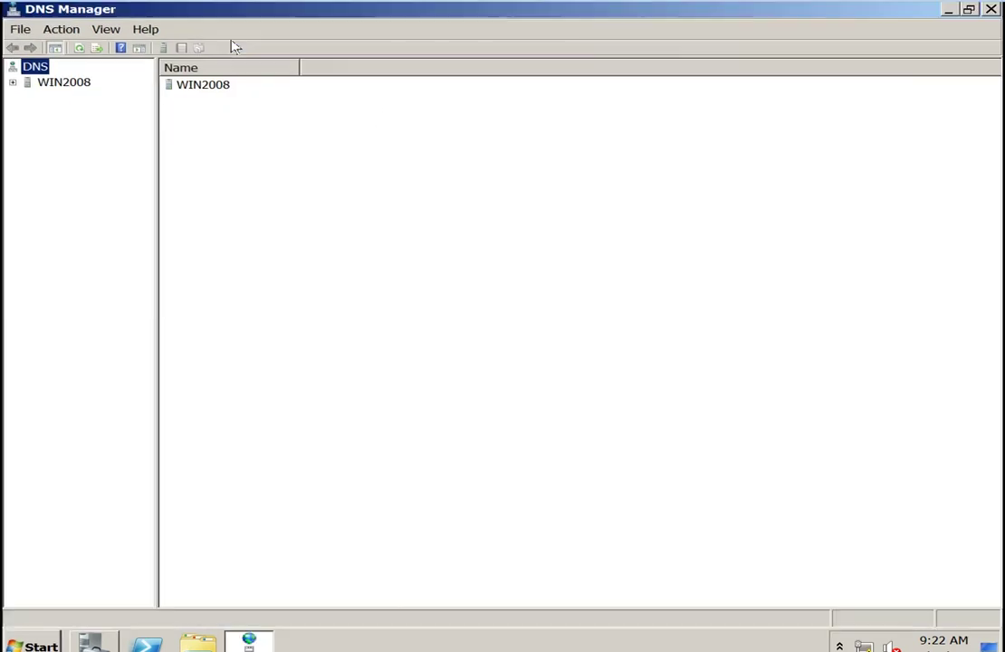
# Expand WIN2008's Forward Lookup Zones and show kirandomain.com records with the Data column widened.
pyautogui.click(64, 82)
pyautogui.click(14, 83)
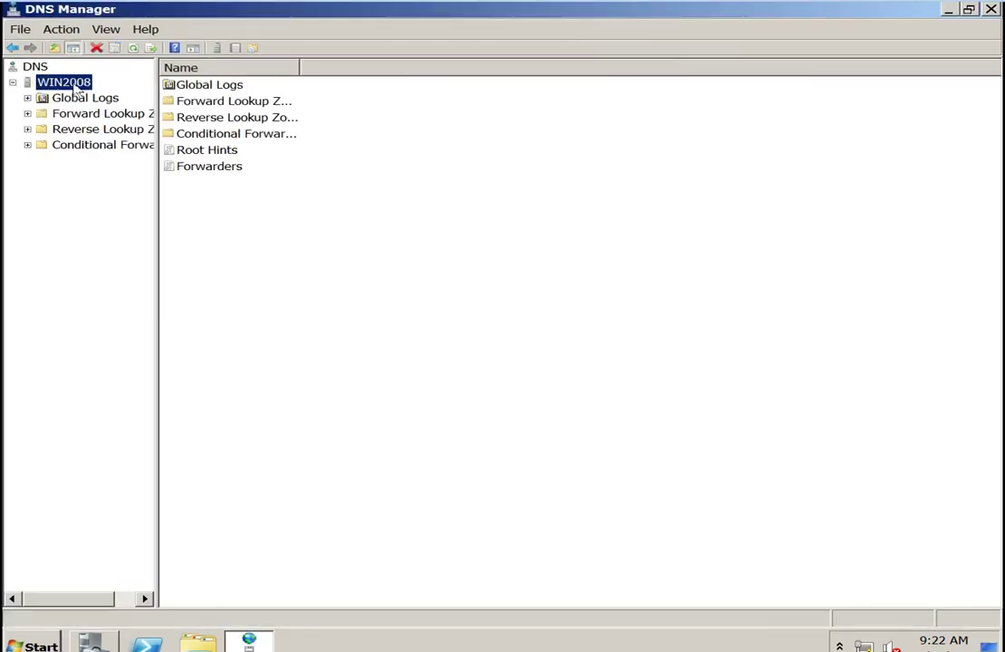
pyautogui.click(60, 116)
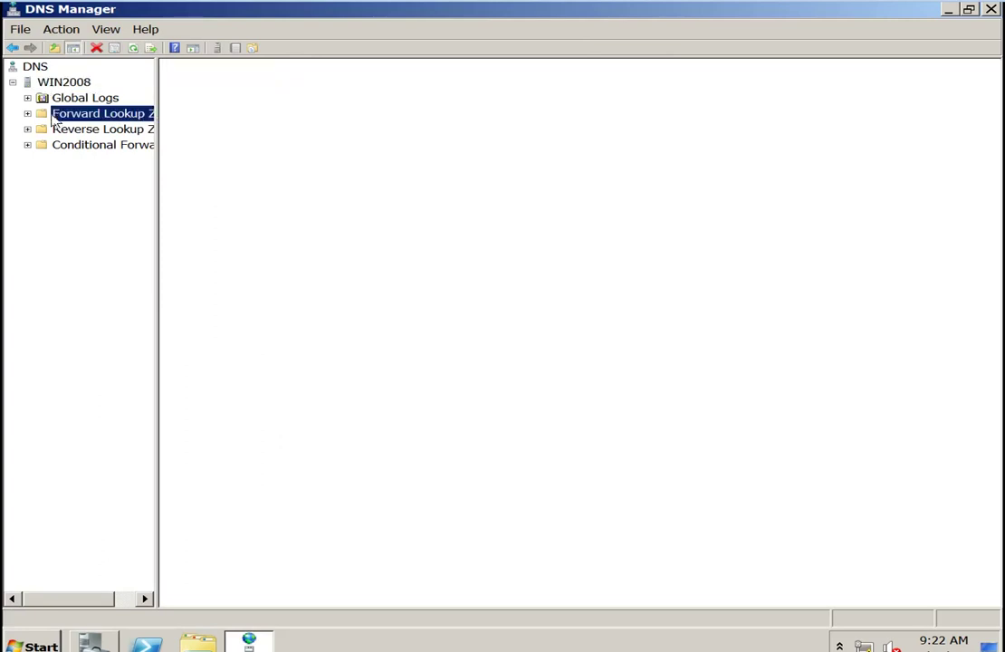
pyautogui.click(28, 113)
pyautogui.click(82, 160)
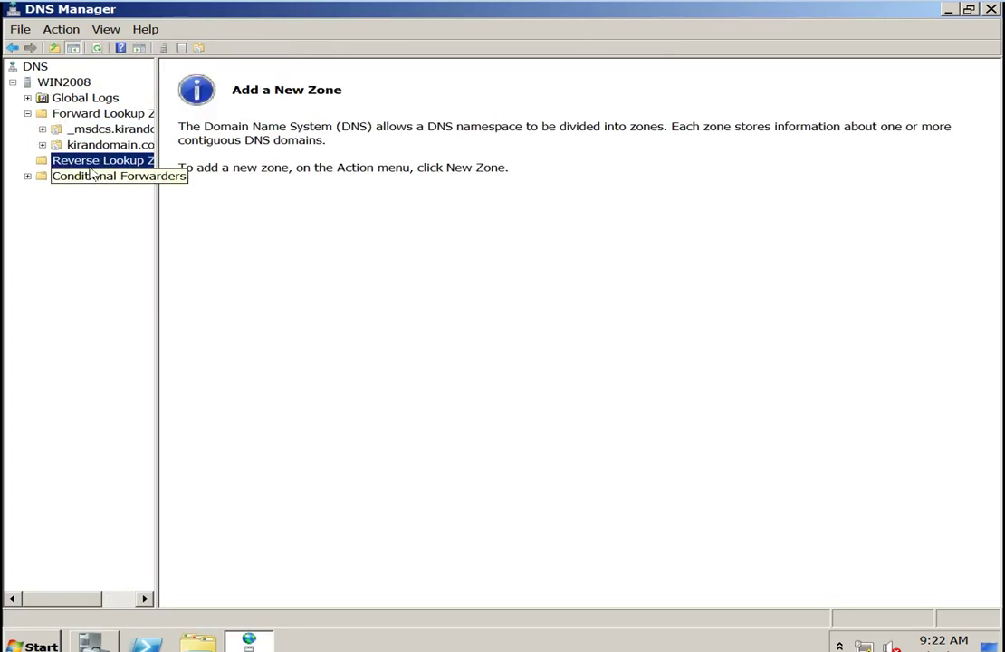
pyautogui.click(112, 147)
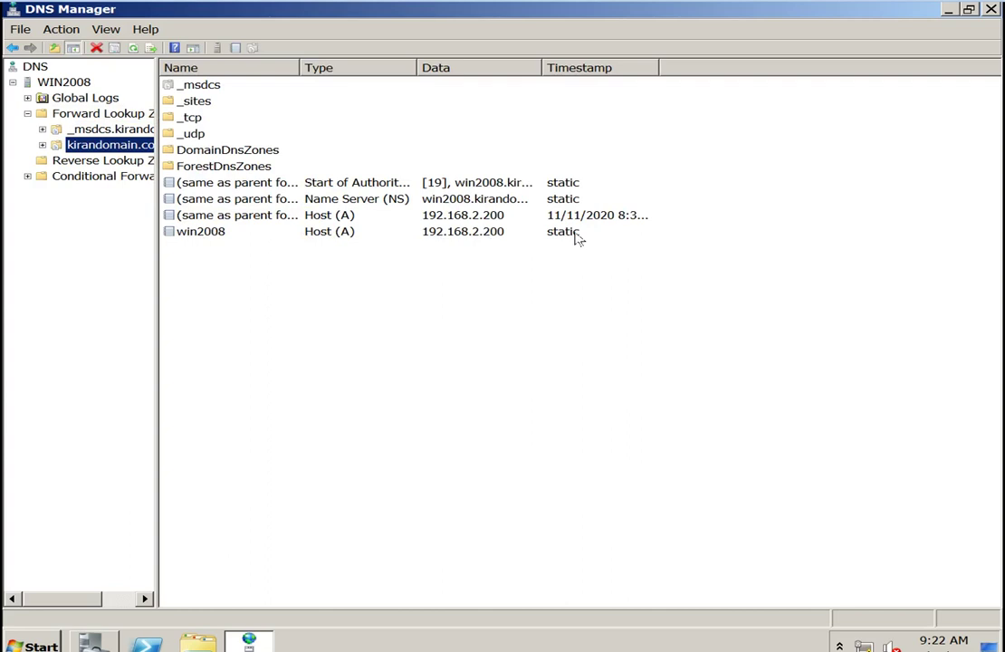
pyautogui.moveTo(660, 68); pyautogui.dragTo(681, 70)
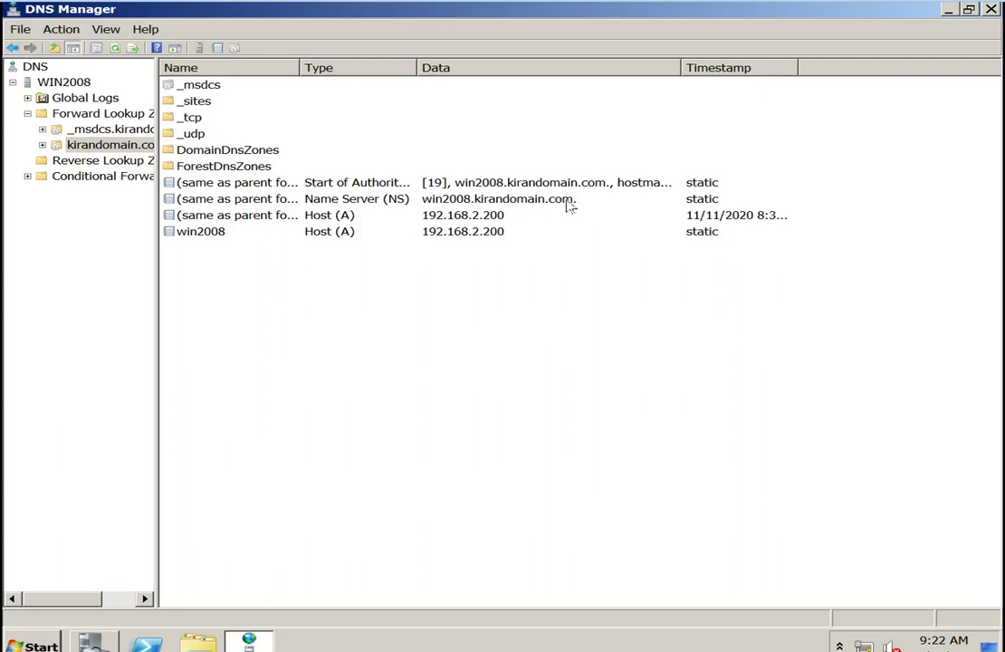
pyautogui.click(467, 198)
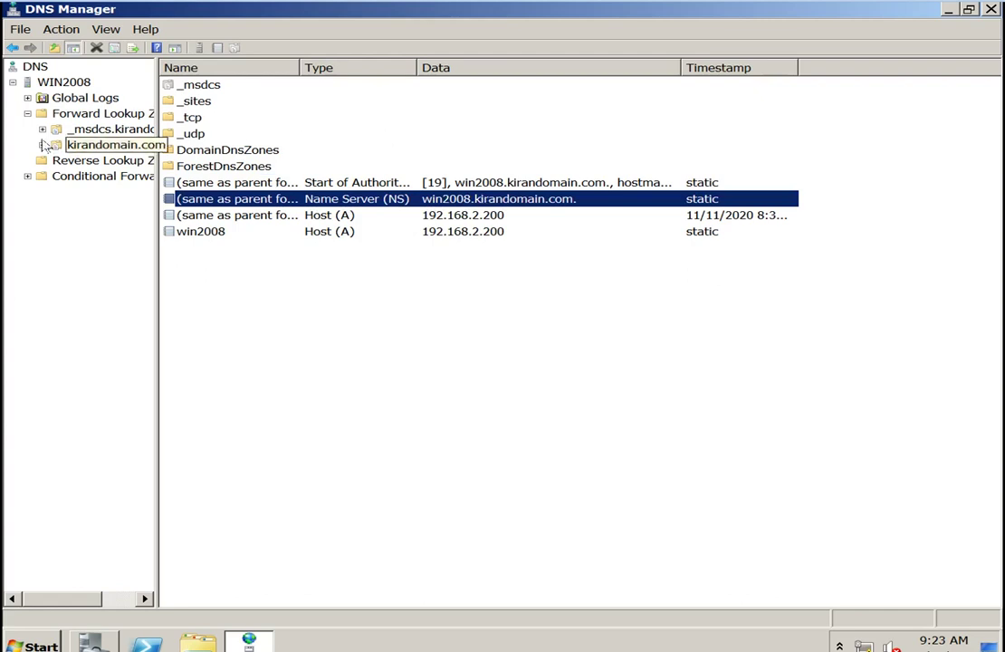
# Browse kirandomain.com's _sites default-site _tcp SRV records: _ldap, _kerberos and _gc.
pyautogui.doubleClick(70, 145)
pyautogui.click(87, 176)
pyautogui.click(91, 191)
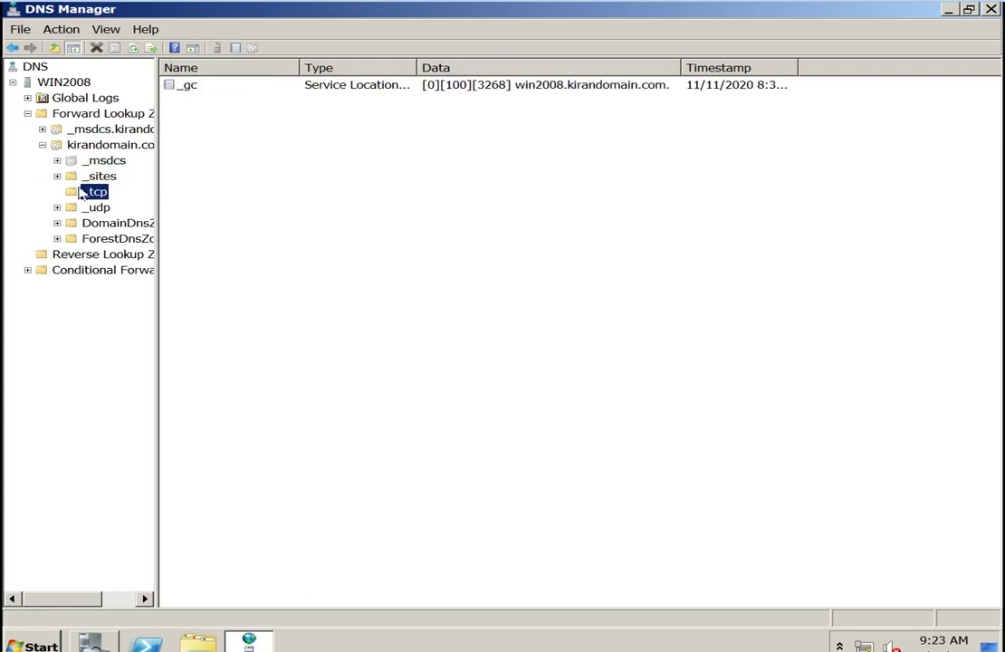
pyautogui.click(87, 176)
pyautogui.click(90, 191)
pyautogui.click(57, 176)
pyautogui.click(122, 191)
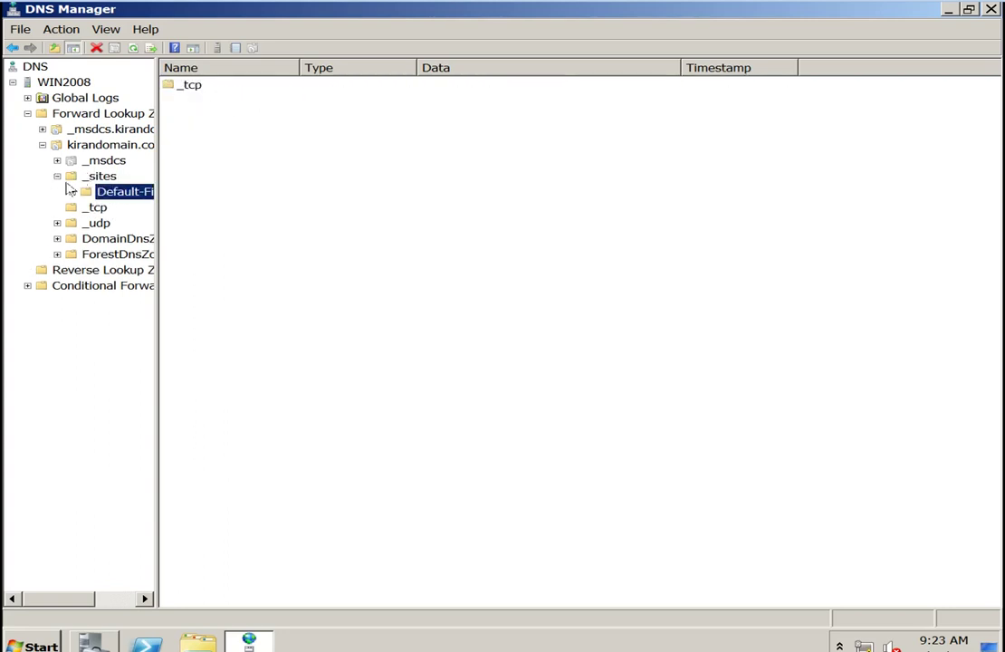
pyautogui.click(73, 191)
pyautogui.click(102, 208)
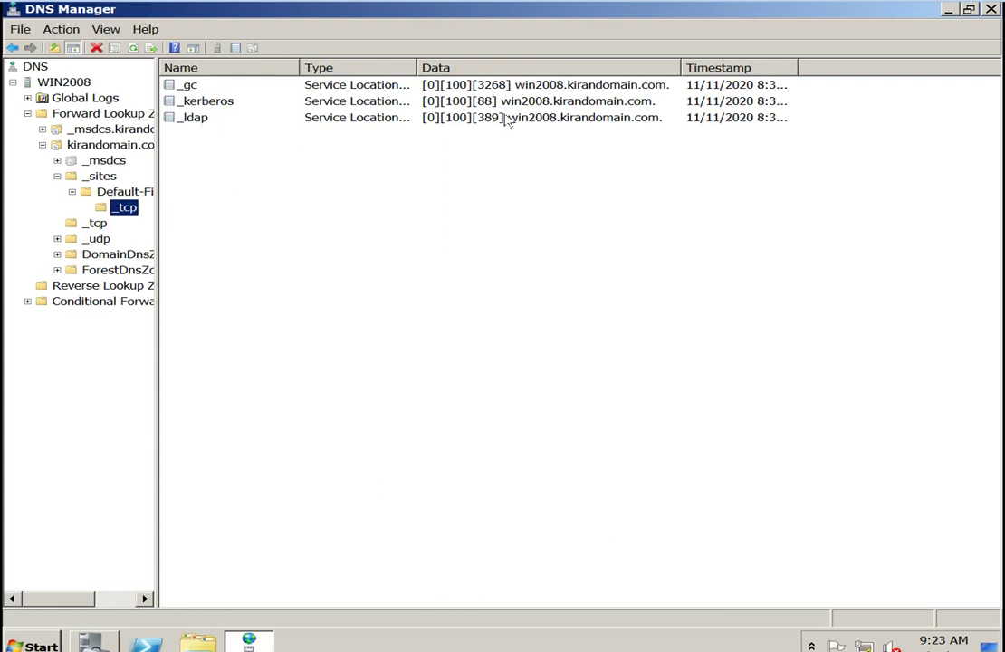
pyautogui.click(545, 120)
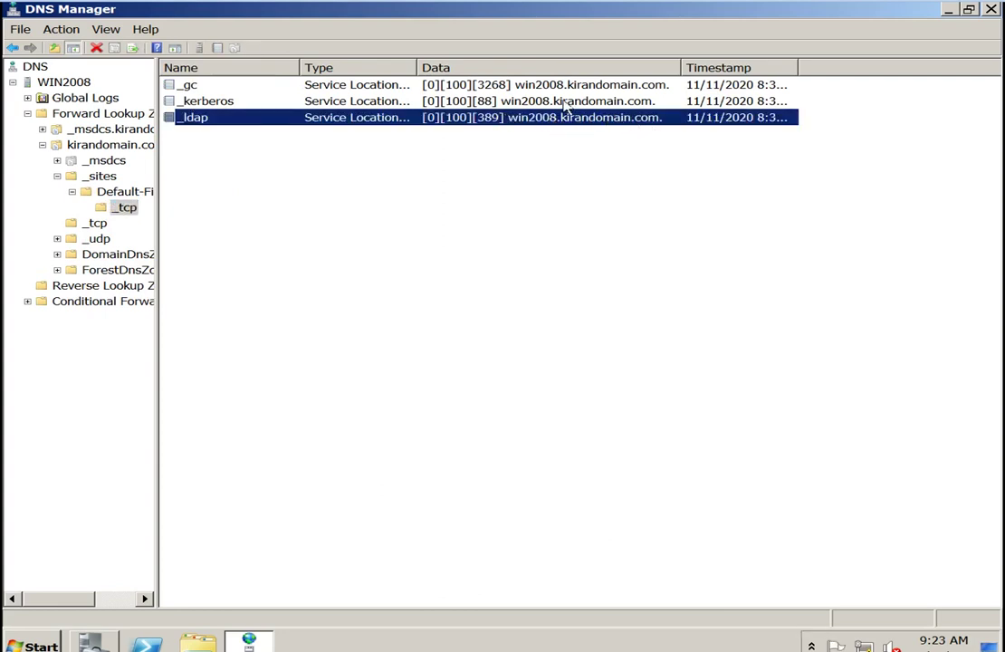
pyautogui.click(567, 103)
pyautogui.click(568, 86)
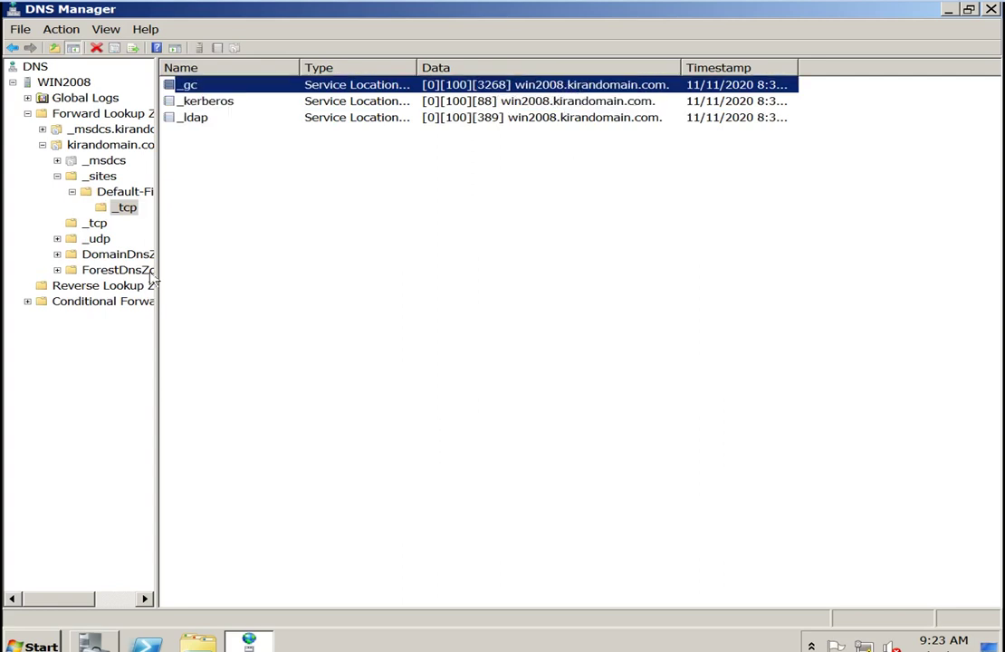
# Check the domain's _tcp, _udp and DomainDnsZones folders, then open the empty Reverse Lookup Zones.
pyautogui.click(90, 224)
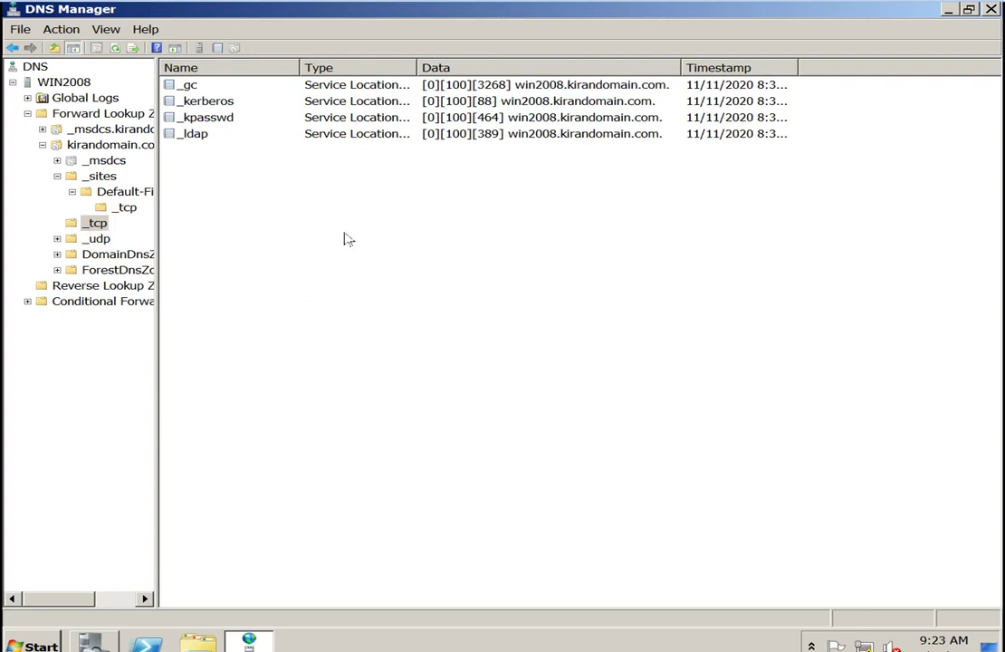
pyautogui.click(71, 238)
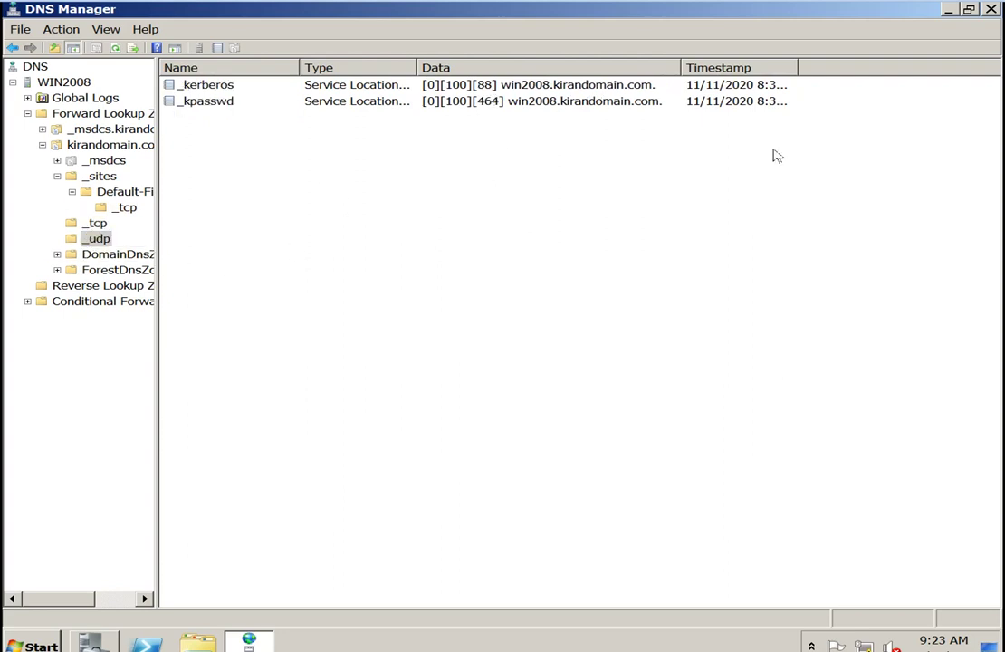
pyautogui.click(102, 258)
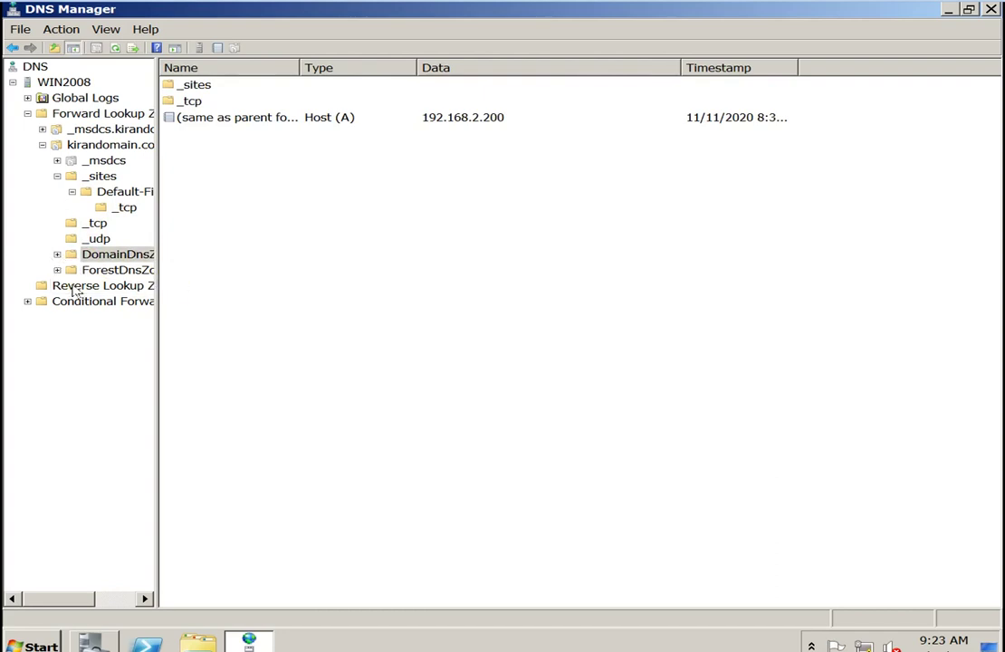
pyautogui.click(82, 287)
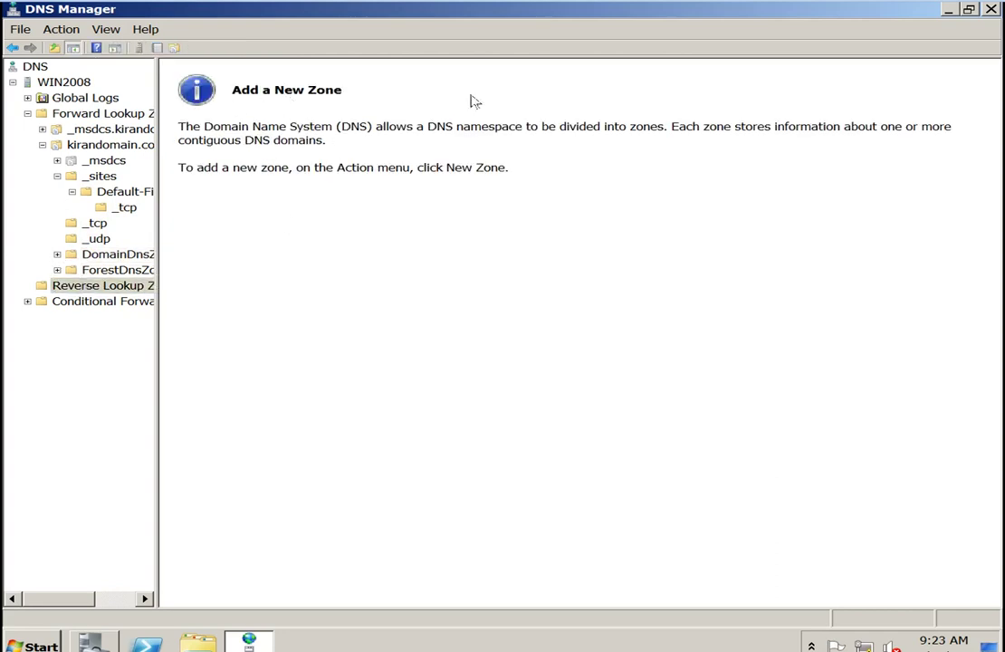
# Create an AD-integrated primary IPv4 reverse zone for network ID 192.168.2 with secure-only dynamic updates.
pyautogui.rightClick(103, 288)
pyautogui.click(123, 292)
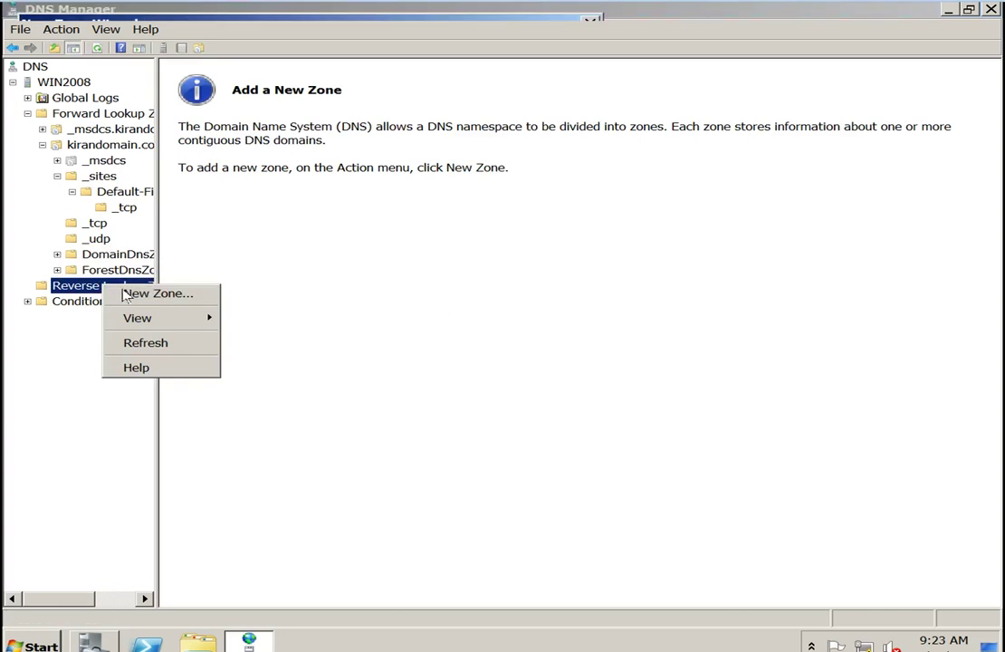
pyautogui.click(441, 356)
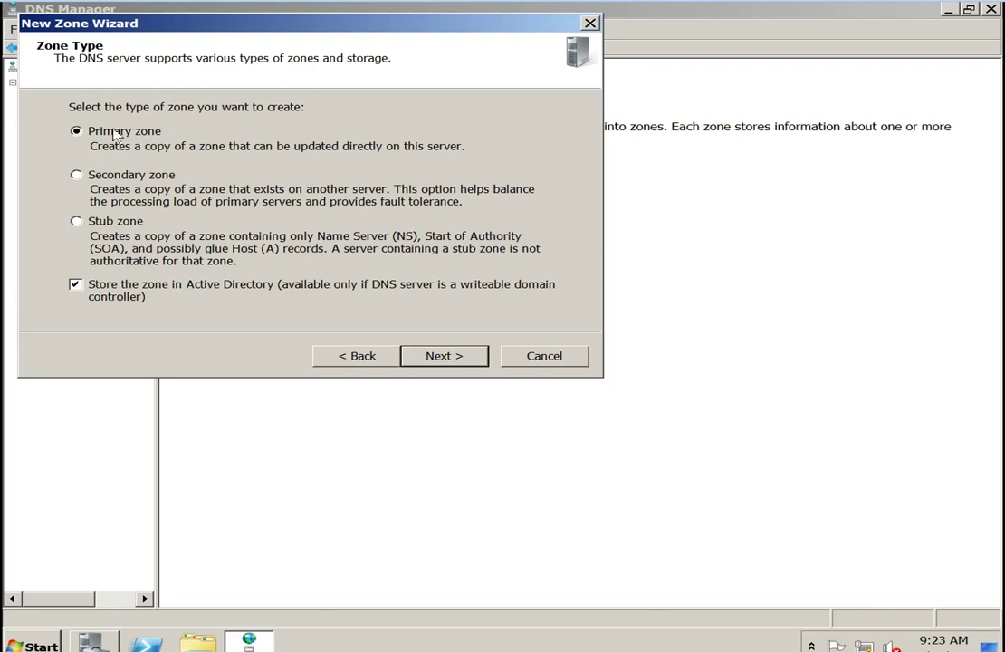
pyautogui.click(442, 358)
pyautogui.click(442, 358)
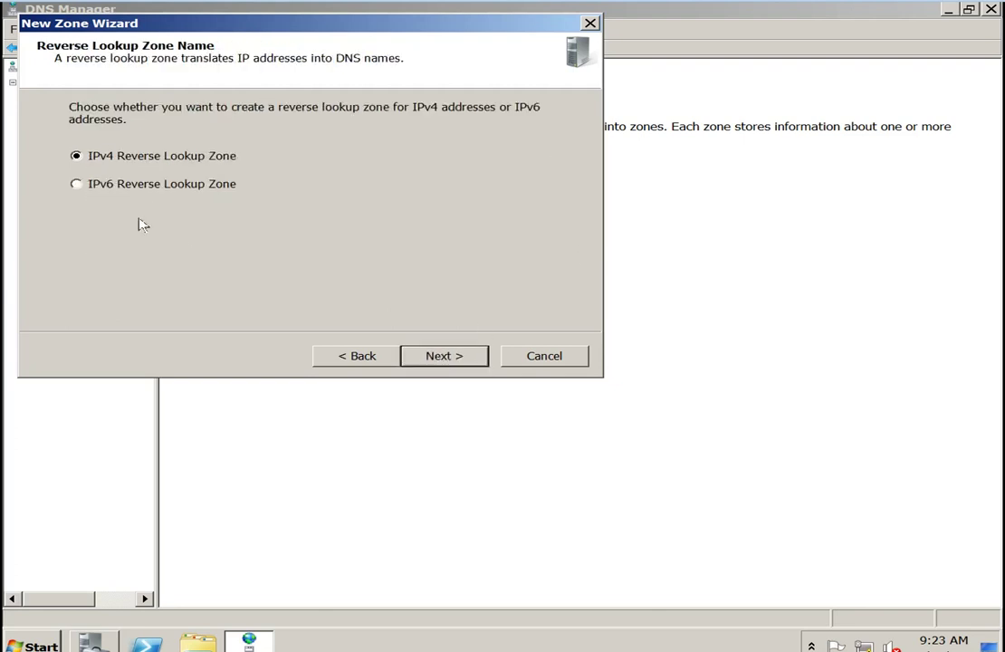
pyautogui.click(444, 357)
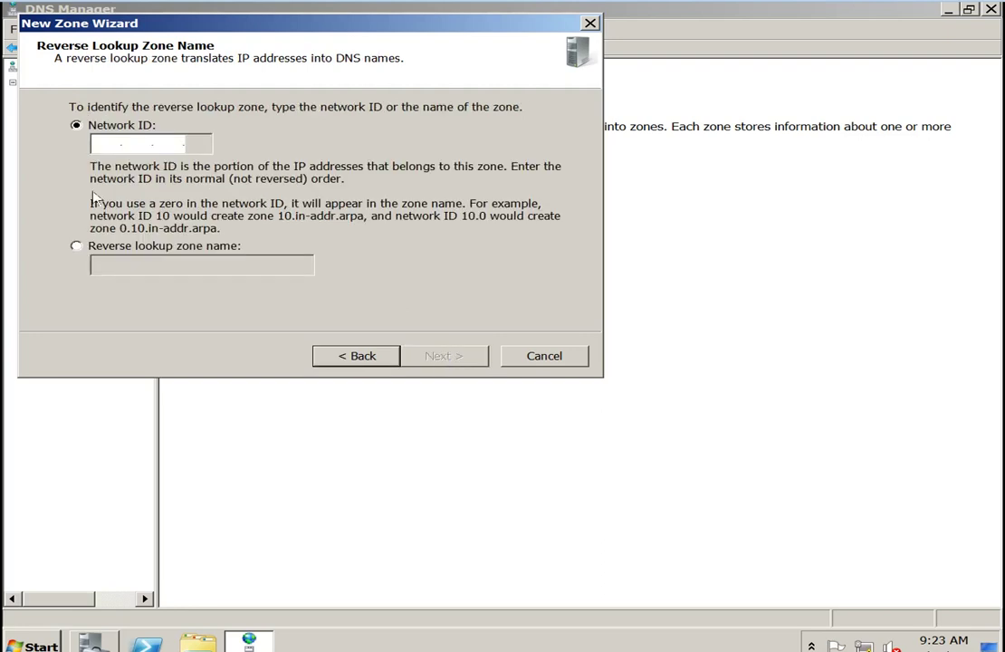
pyautogui.write('1')
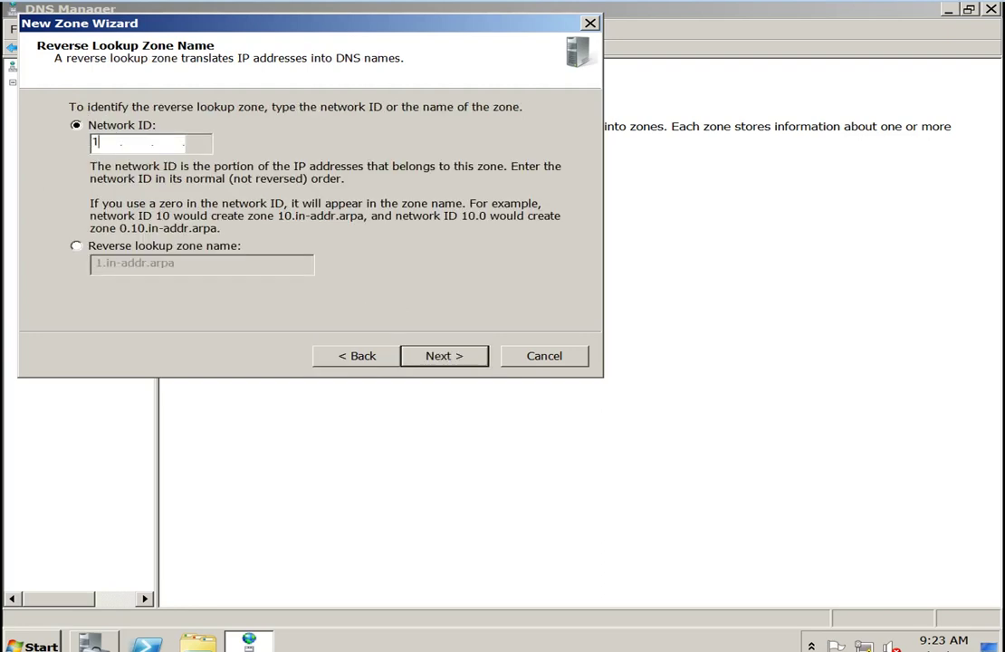
pyautogui.write('92.168.2')
pyautogui.click(442, 357)
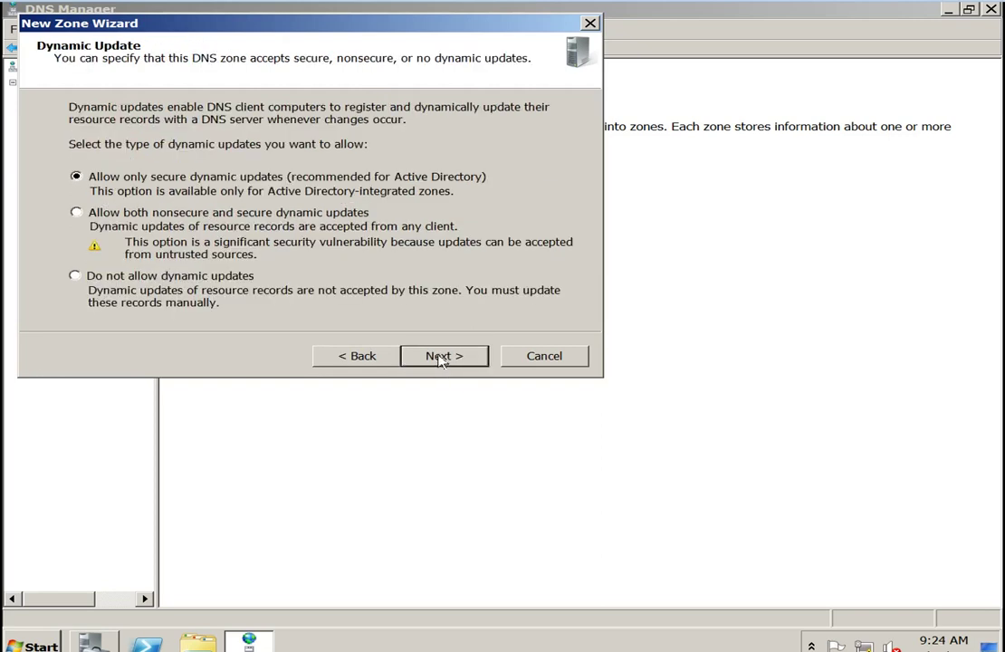
pyautogui.click(443, 358)
pyautogui.click(443, 358)
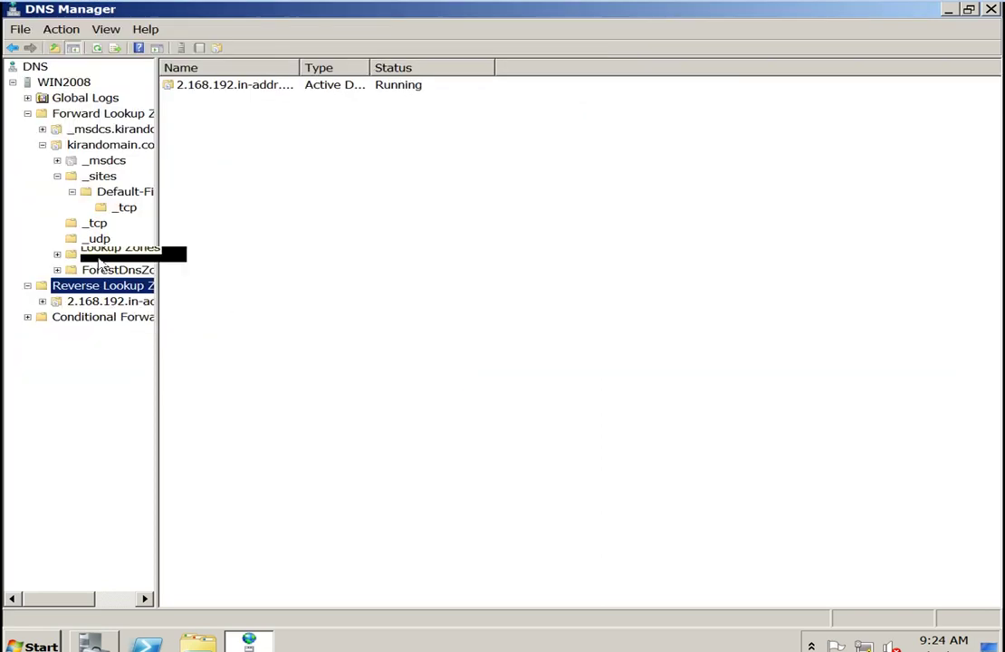
pyautogui.click(101, 301)
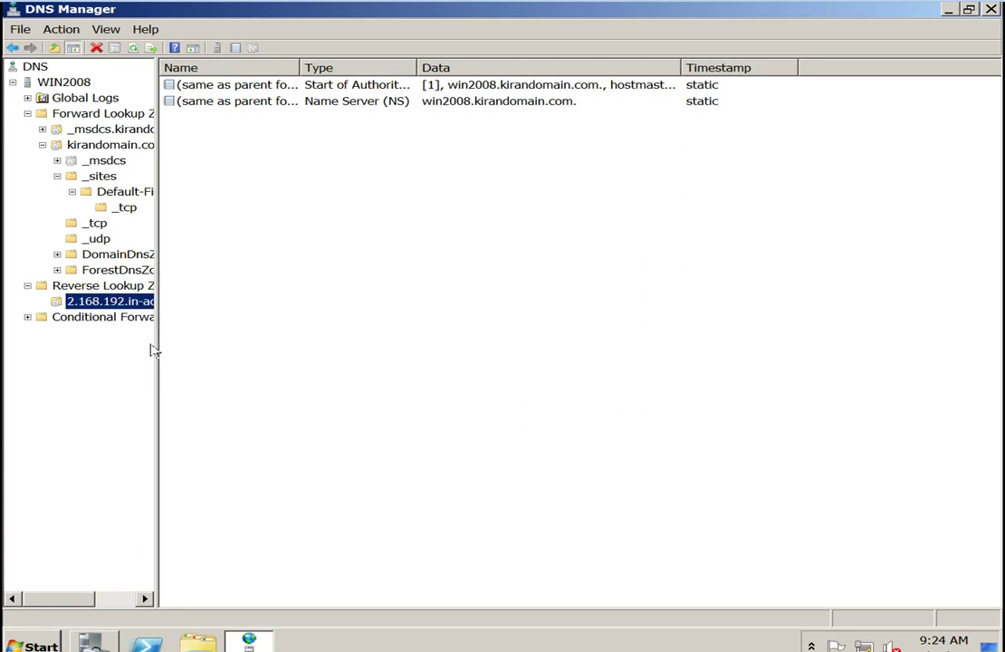
# Widen the console tree, then select the win2008 Host (A) record in kirandomain.com.
pyautogui.moveTo(151, 339); pyautogui.dragTo(225, 349)
pyautogui.rightClick(116, 286)
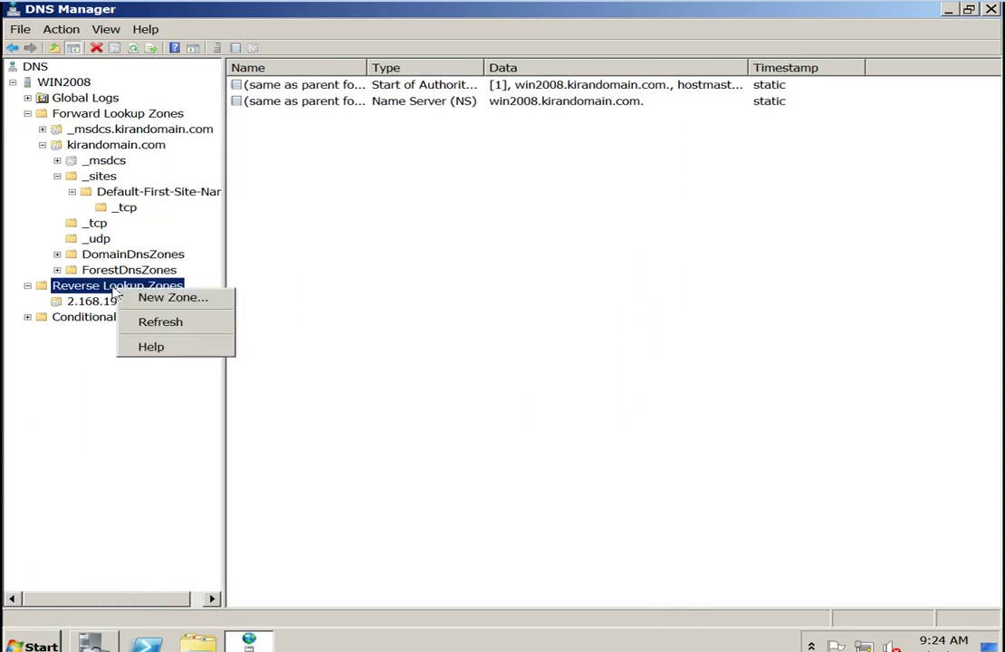
pyautogui.click(166, 332)
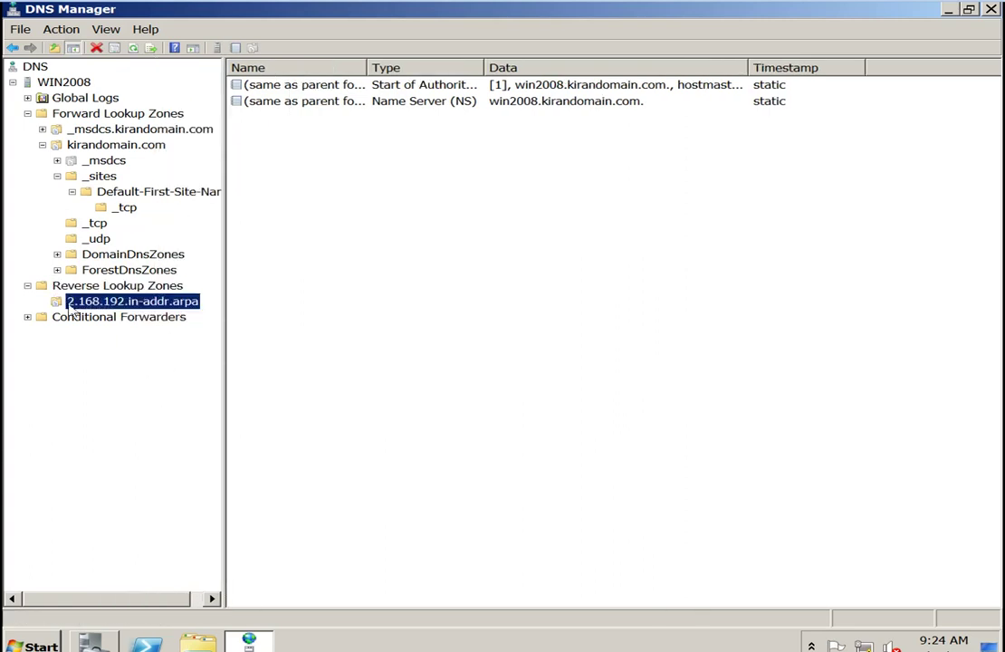
pyautogui.click(97, 146)
pyautogui.click(531, 231)
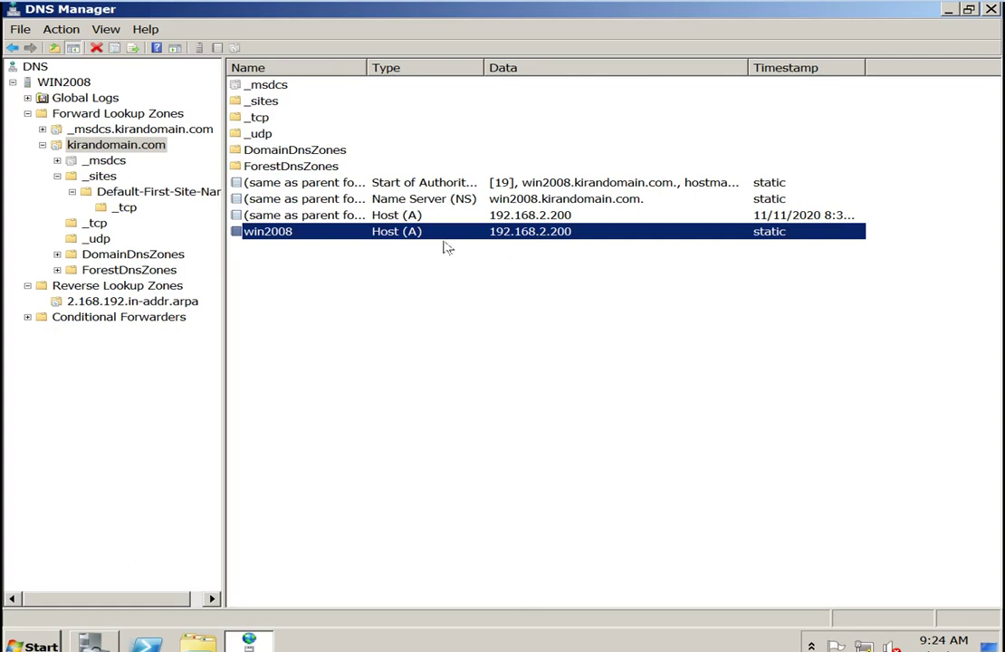
pyautogui.rightClick(281, 233)
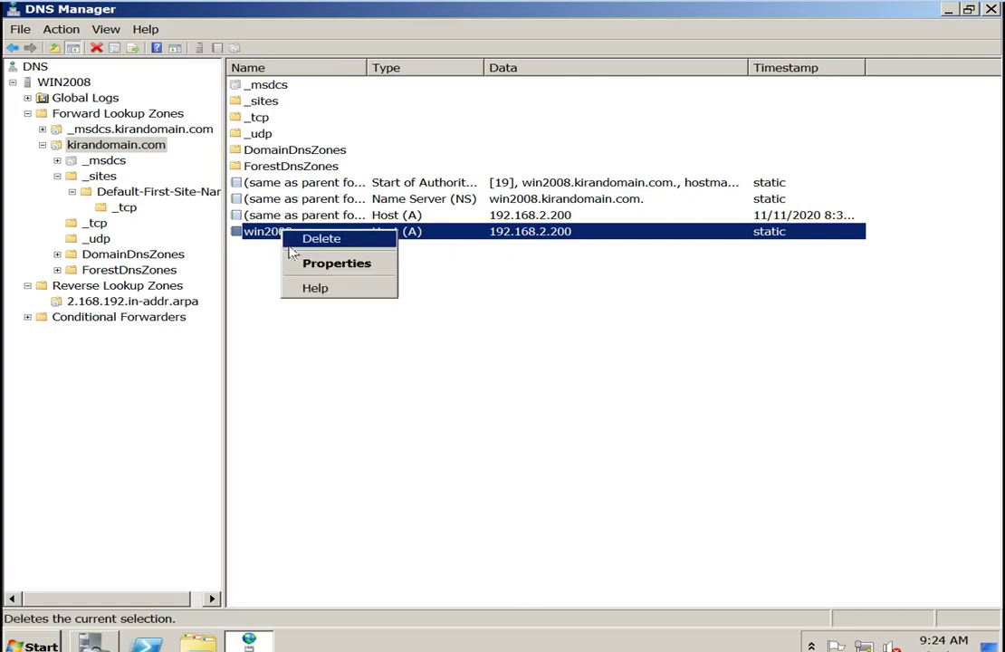
# Enable 'Update associated pointer (PTR) record' on win2008, then refresh the reverse zone to show 192.168.2.200's PTR.
pyautogui.click(337, 262)
pyautogui.press('Tab')
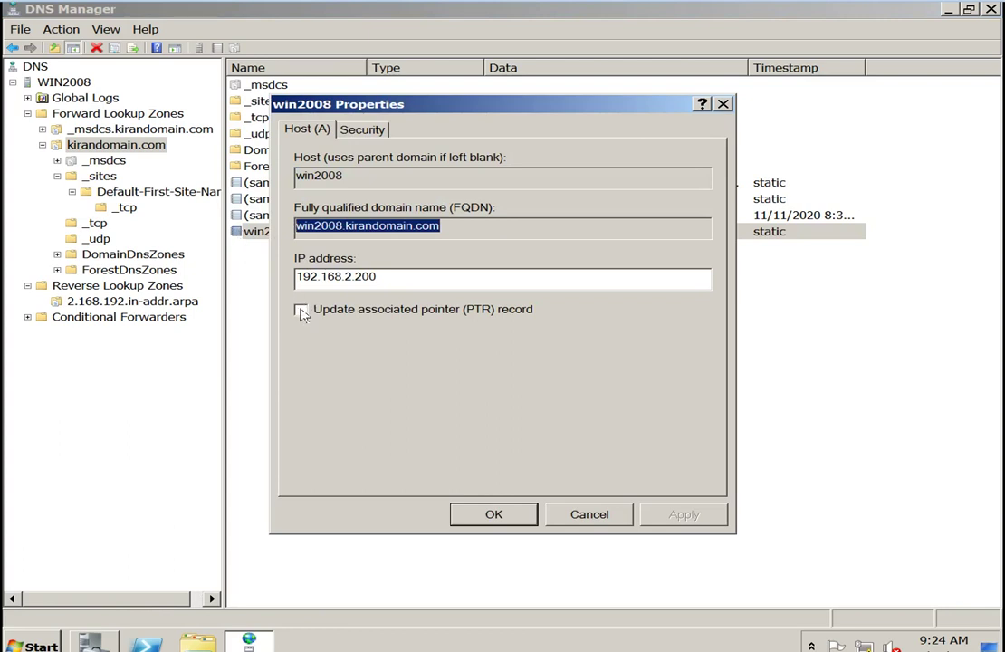
pyautogui.click(300, 309)
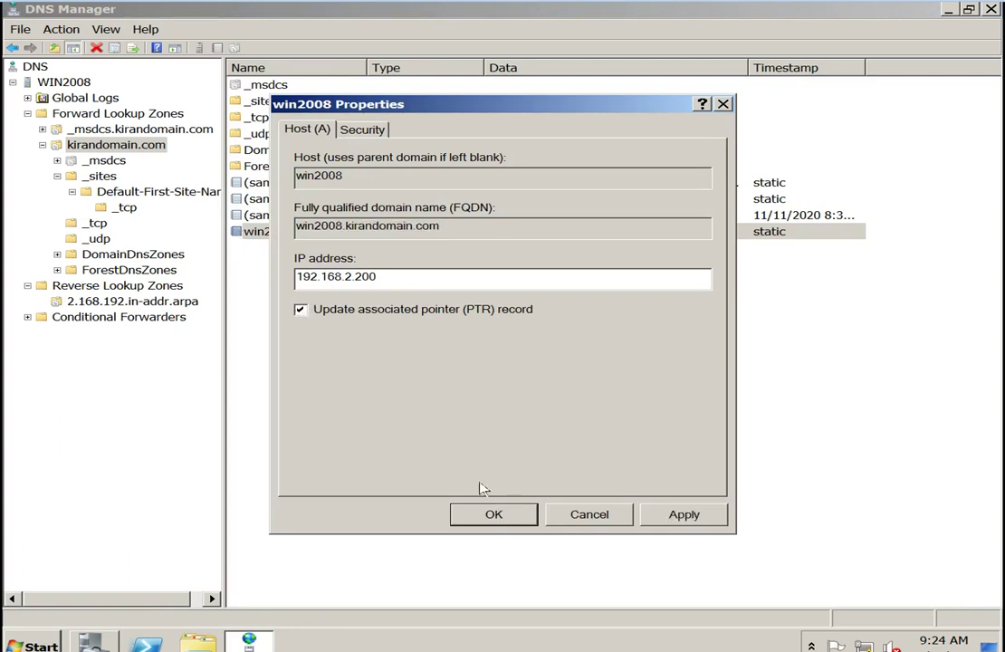
pyautogui.click(494, 514)
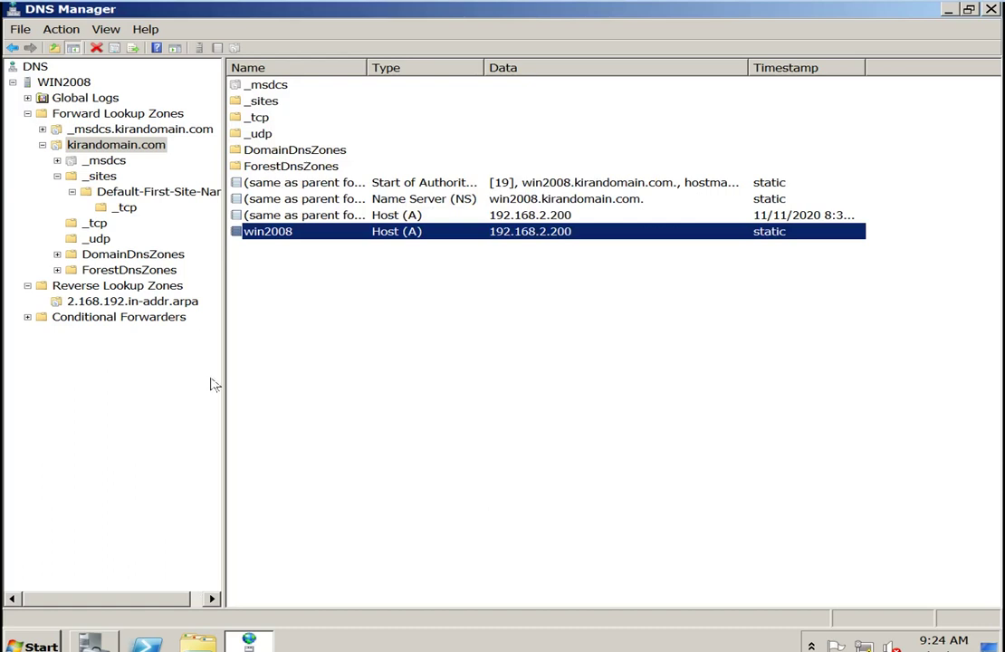
pyautogui.click(134, 301)
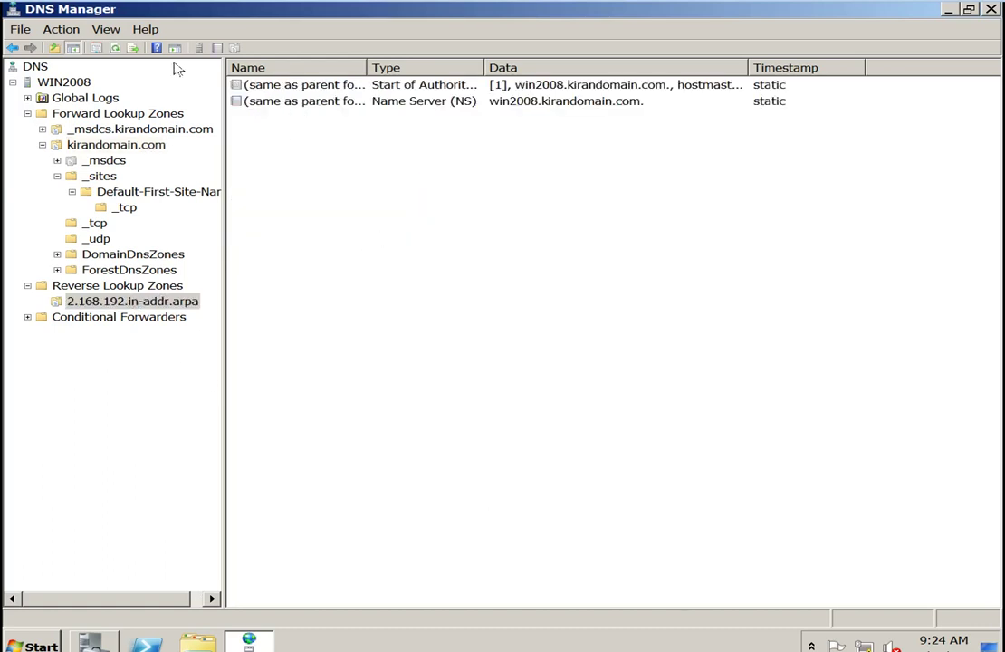
pyautogui.click(113, 48)
pyautogui.click(264, 118)
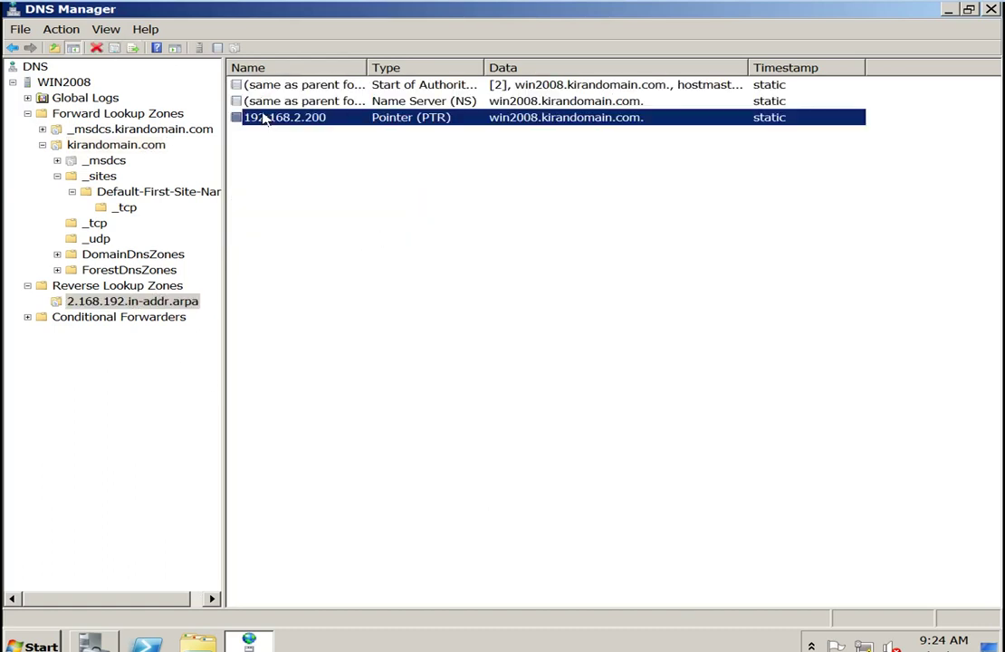
pyautogui.rightClick(264, 118)
pyautogui.click(289, 150)
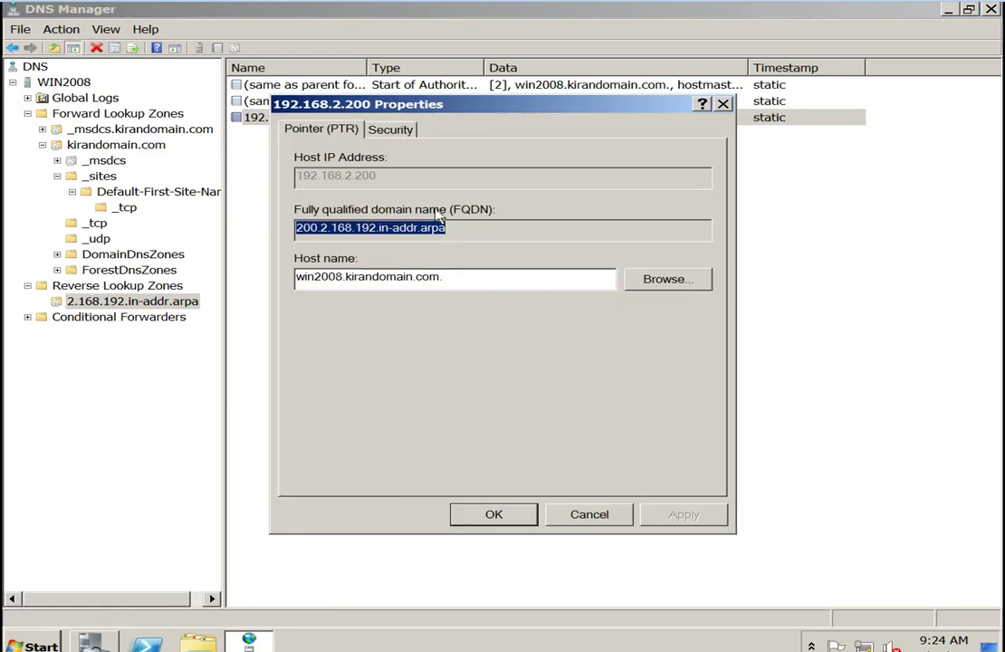
pyautogui.click(576, 514)
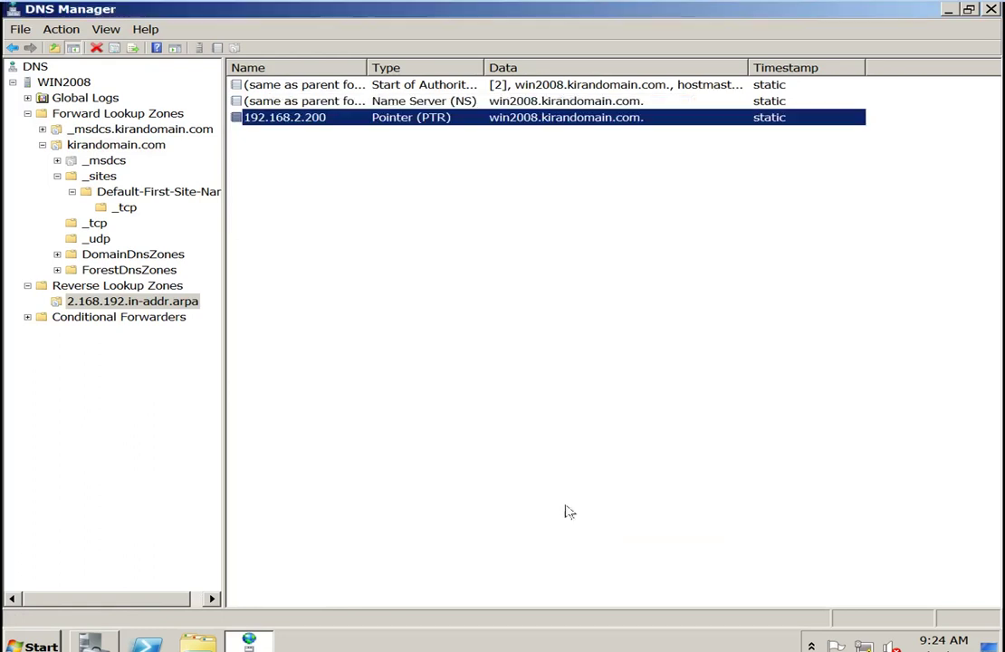
pyautogui.click(95, 145)
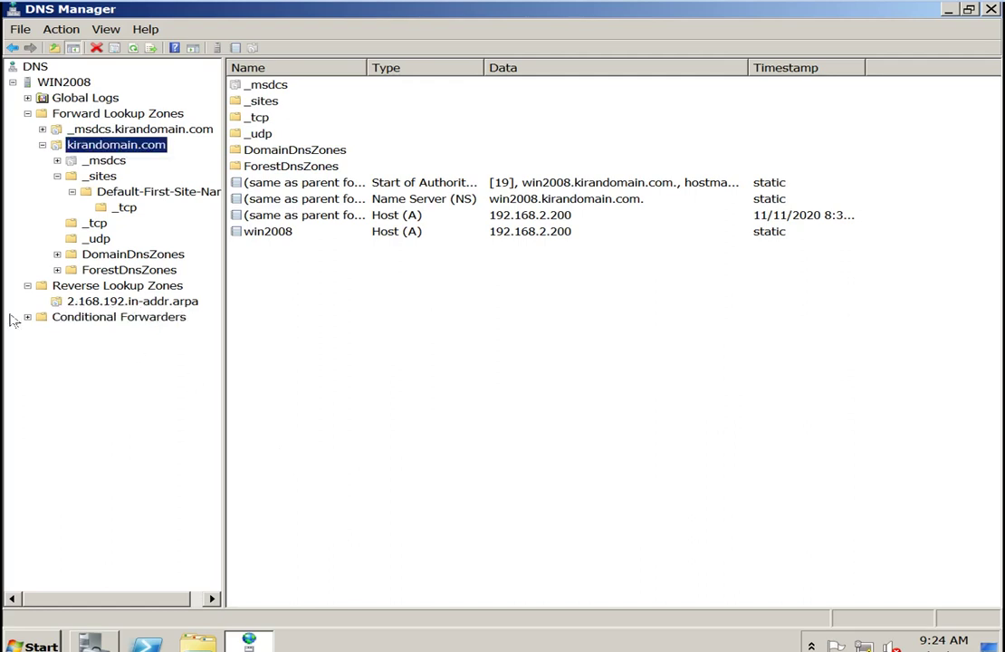
pyautogui.click(117, 300)
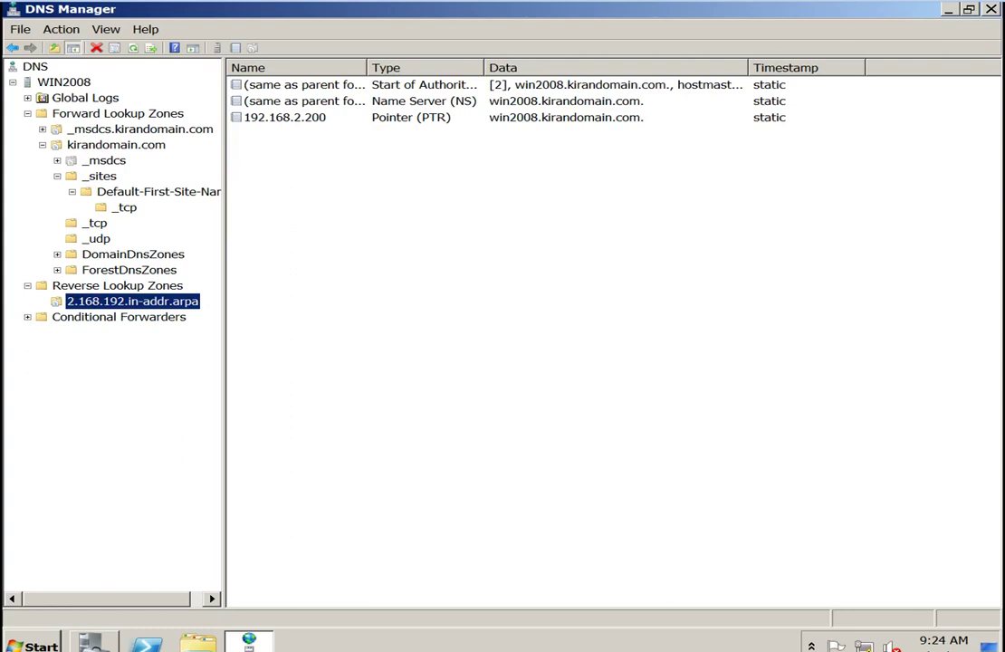
pyautogui.moveTo(639, 7)
pyautogui.moveTo(685, 7)
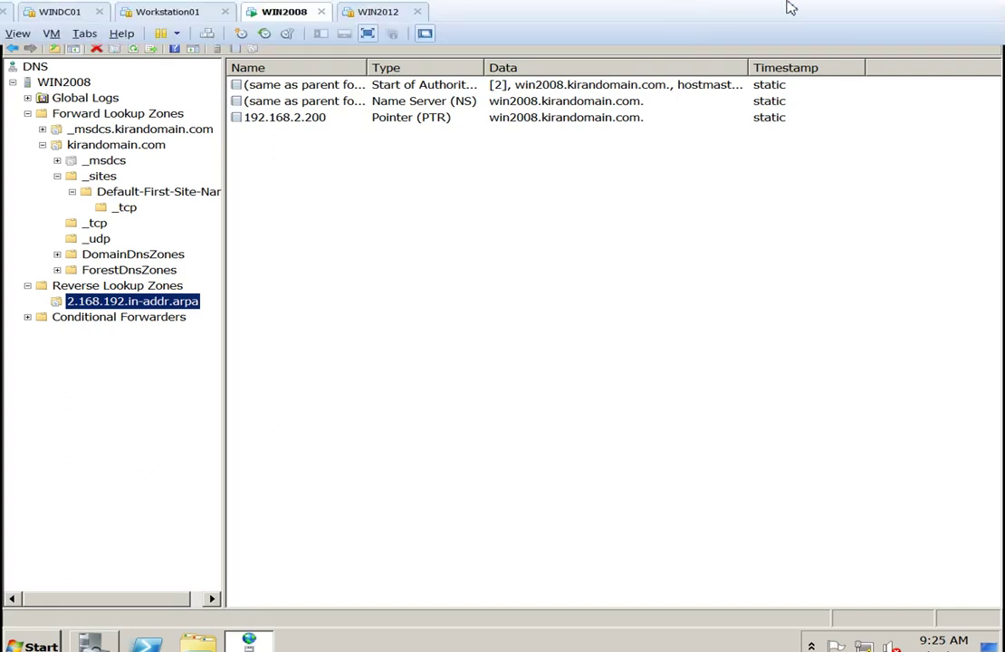